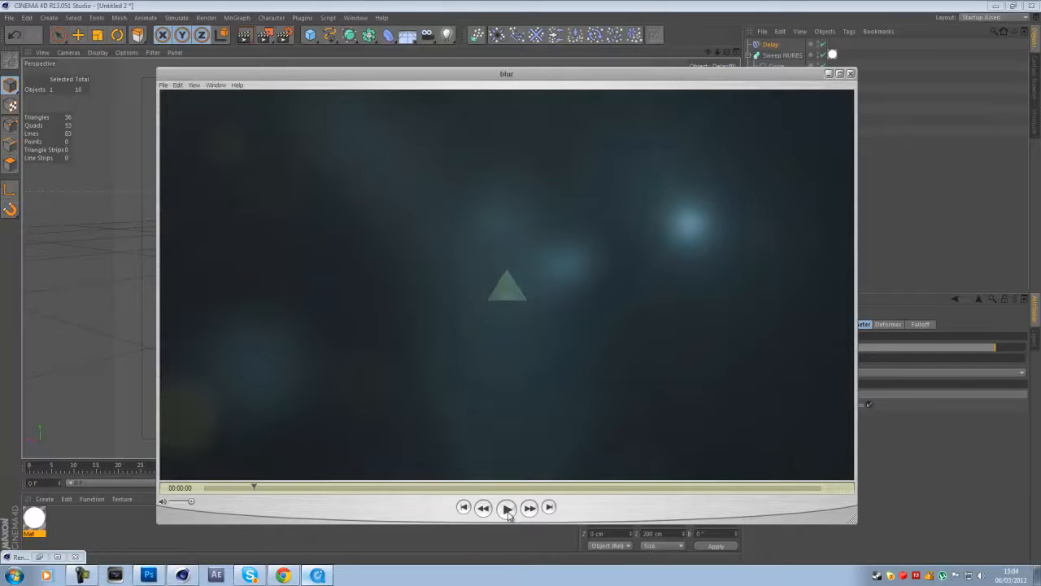
# Play and scrub through the finished blur video of the logo animation, and close the player
pyautogui.click(507, 509)
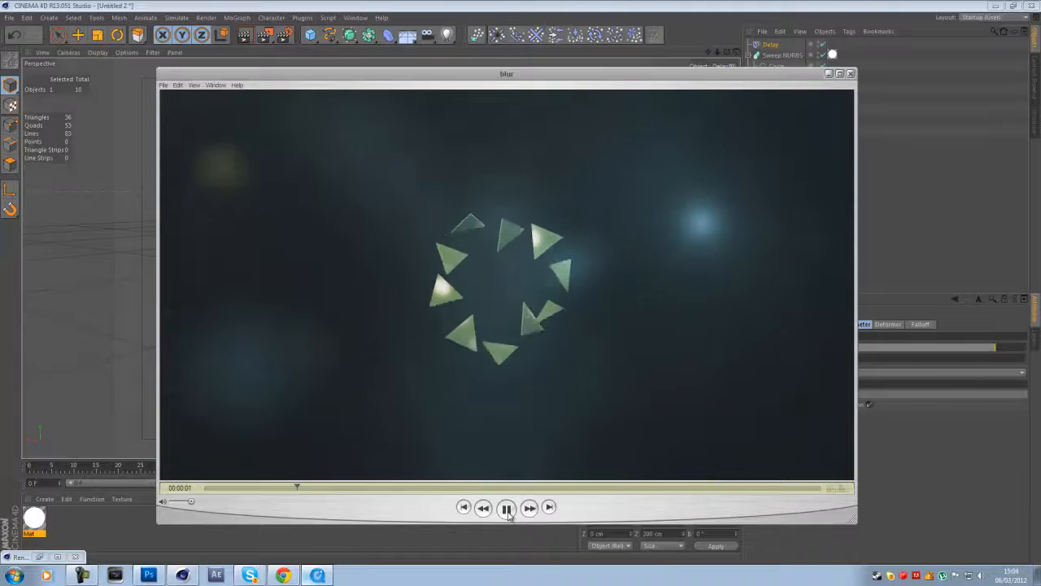
pyautogui.click(507, 509)
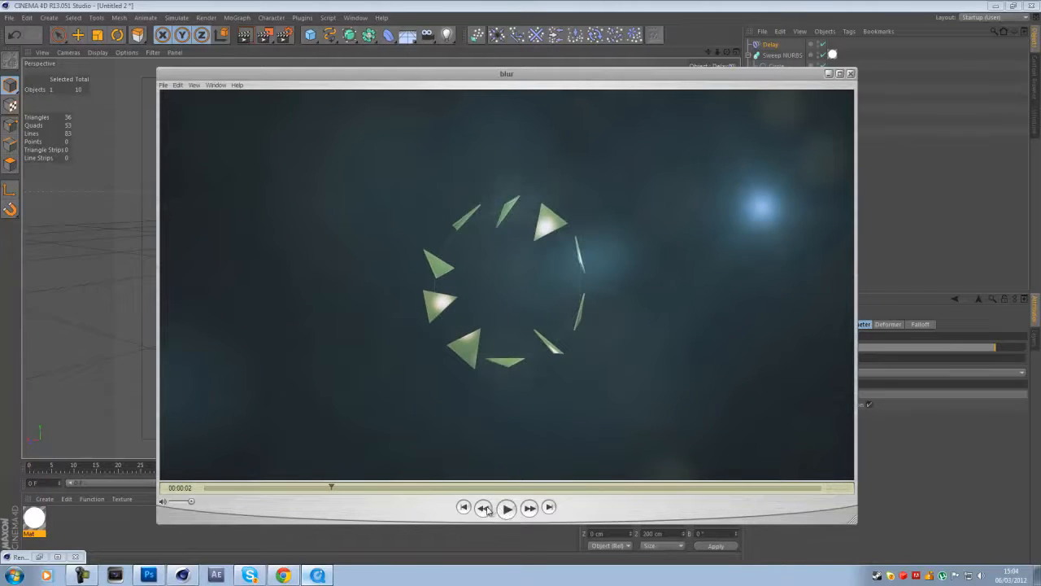
pyautogui.click(507, 509)
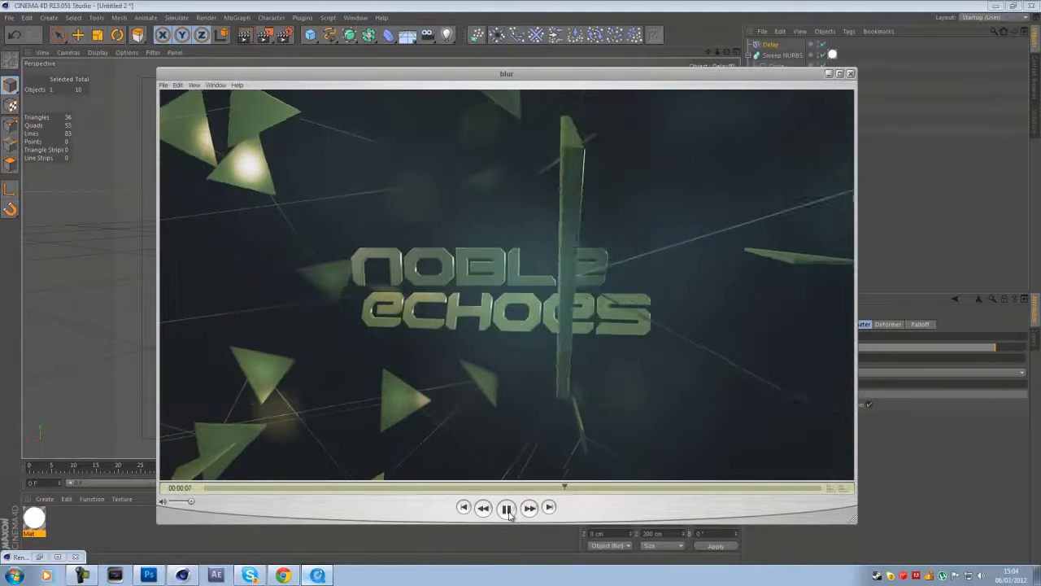
pyautogui.click(507, 509)
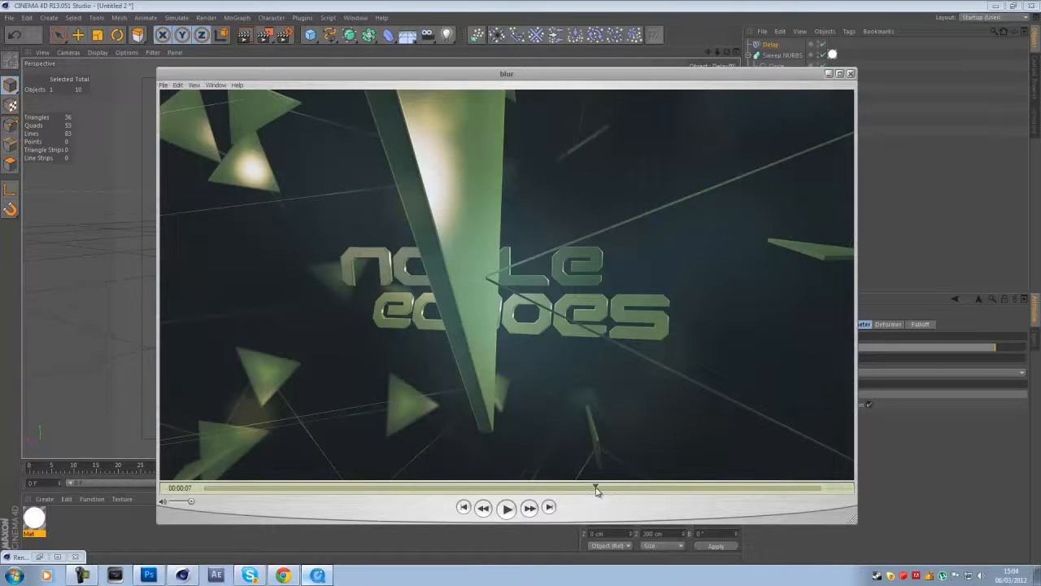
pyautogui.moveTo(596, 489); pyautogui.dragTo(530, 489)
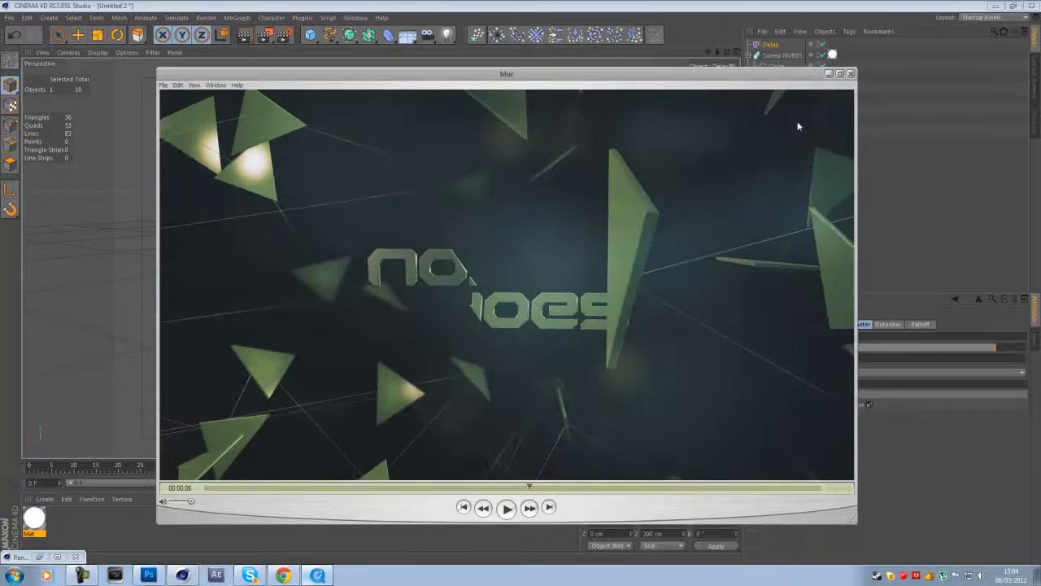
pyautogui.click(850, 73)
pyautogui.click(769, 254)
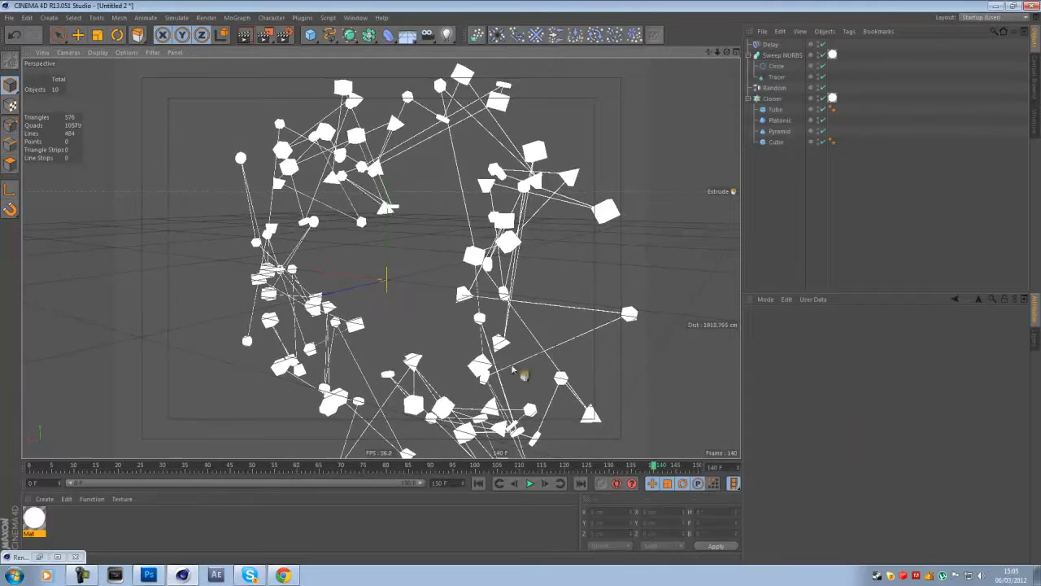
# Play the example scene's animation from frame 0 and view the connected clones from another angle
pyautogui.click(478, 485)
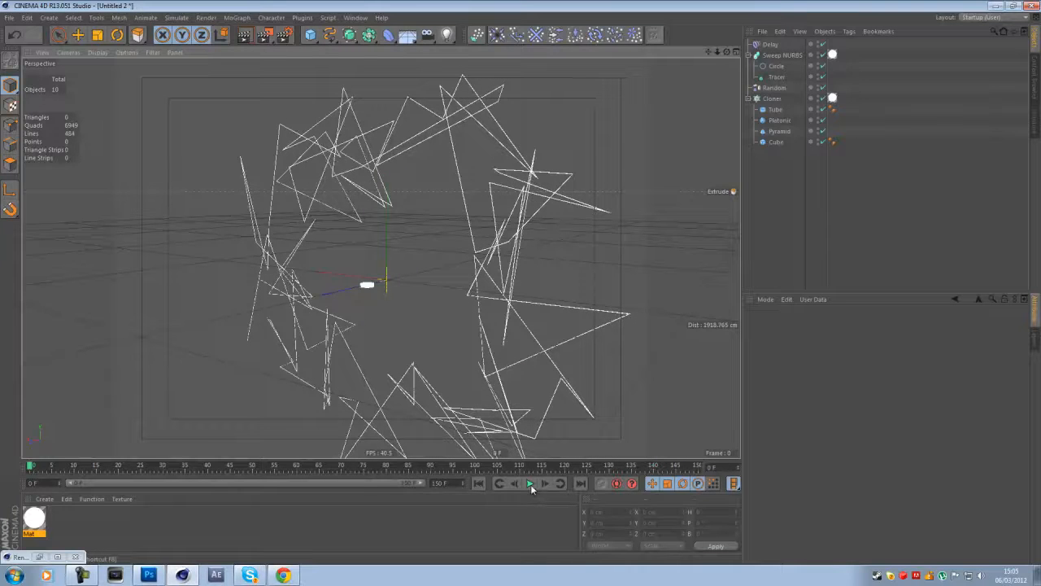
pyautogui.click(530, 484)
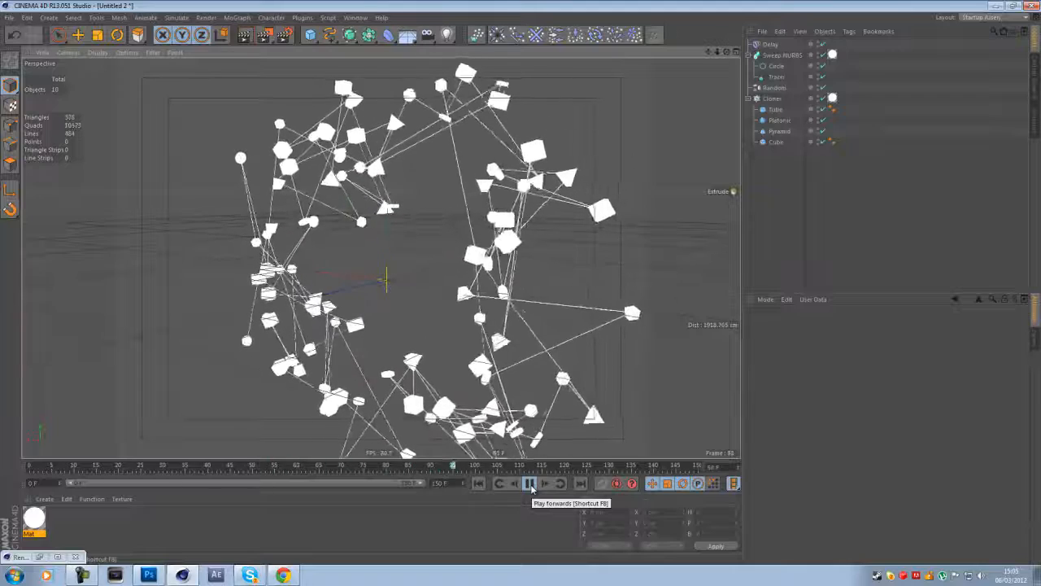
pyautogui.click(530, 484)
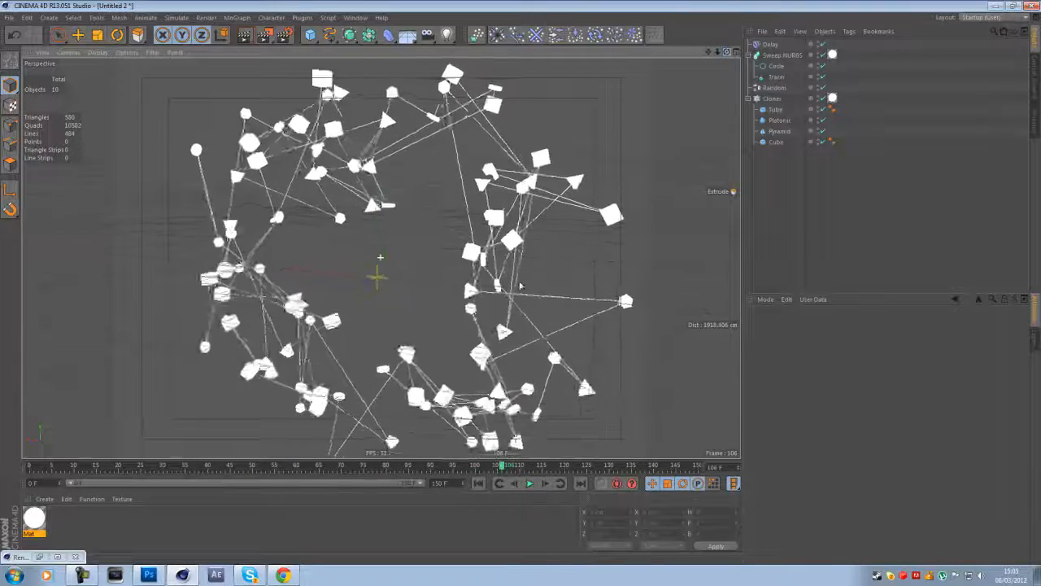
pyautogui.moveTo(520, 286)
pyautogui.keyDown('alt'); pyautogui.mouseDown()
pyautogui.moveTo(537, 296)
pyautogui.moveTo(523, 286)
pyautogui.mouseUp(); pyautogui.keyUp('alt')
pyautogui.click(530, 487)
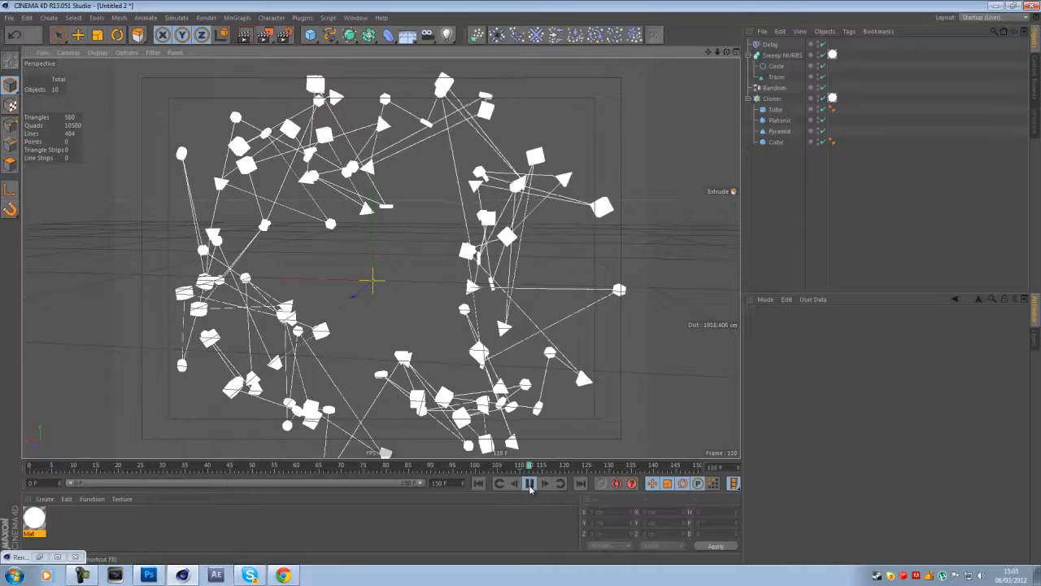
pyautogui.click(530, 485)
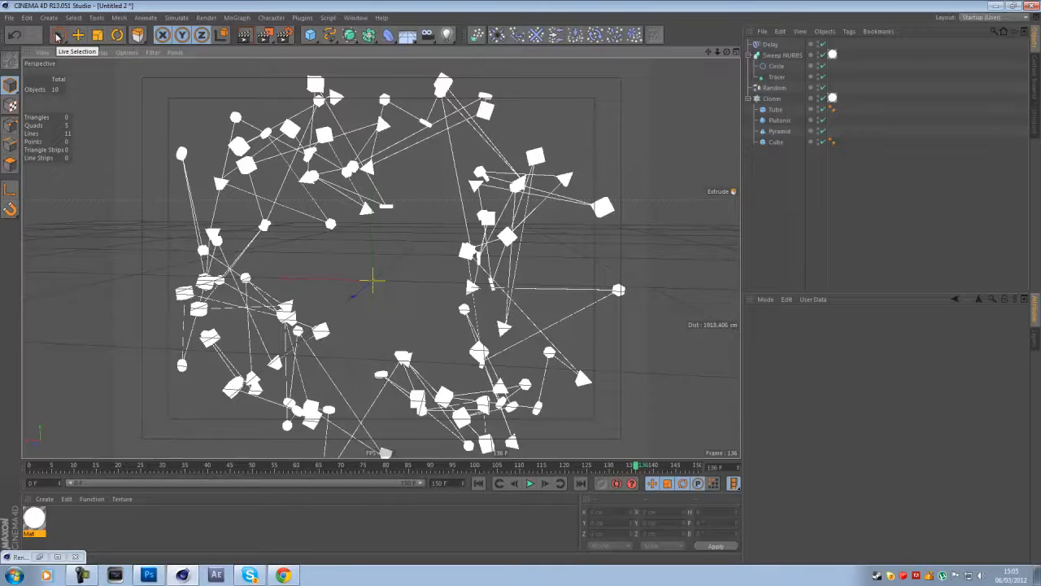
# Move the four primitives out of the Cloner and delete the Cloner, Random, Sweep NURBS and Delay objects
pyautogui.click(57, 35)
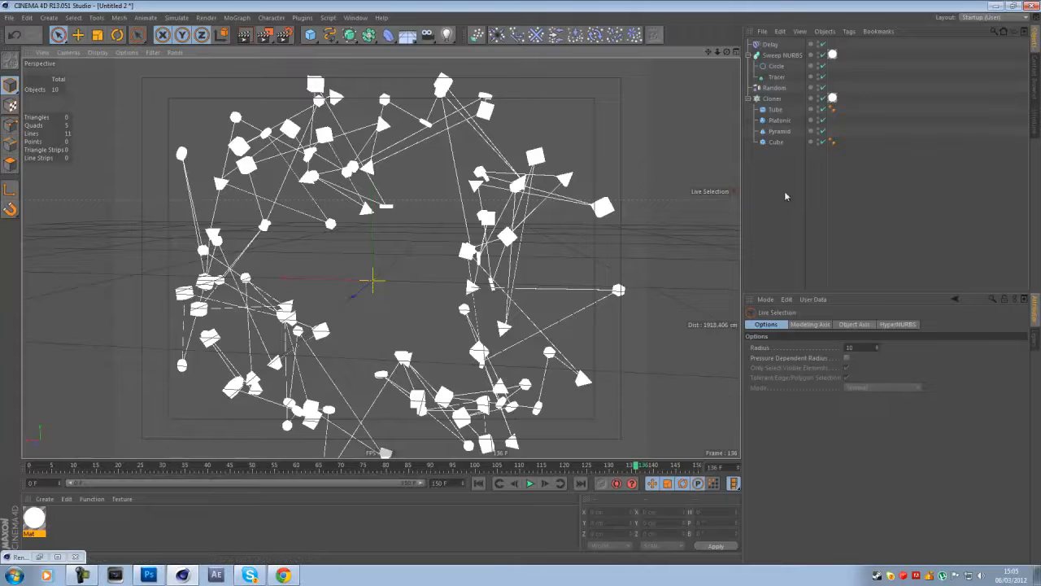
pyautogui.moveTo(774, 208); pyautogui.dragTo(756, 37)
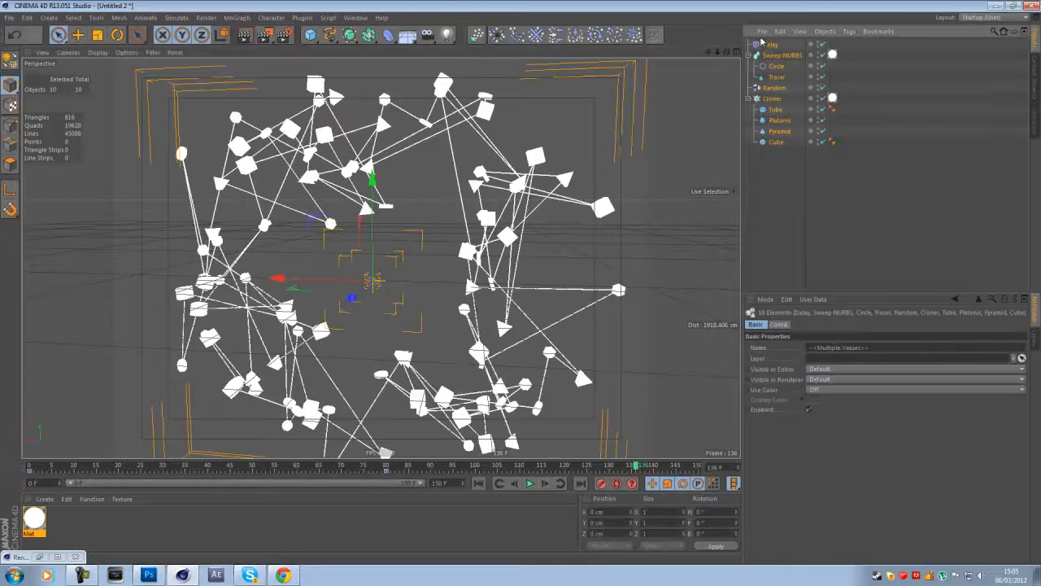
pyautogui.moveTo(782, 199); pyautogui.dragTo(770, 108)
pyautogui.moveTo(779, 143); pyautogui.dragTo(773, 203)
pyautogui.click(773, 203)
pyautogui.click(772, 99)
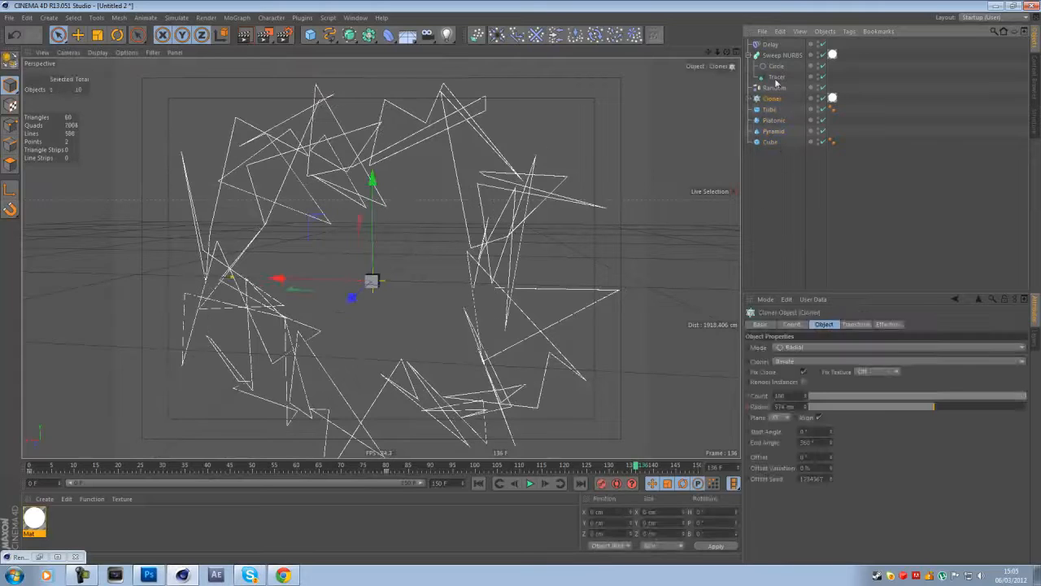
pyautogui.keyDown('shift'); pyautogui.click(769, 46); pyautogui.keyUp('shift')
pyautogui.press('Delete')
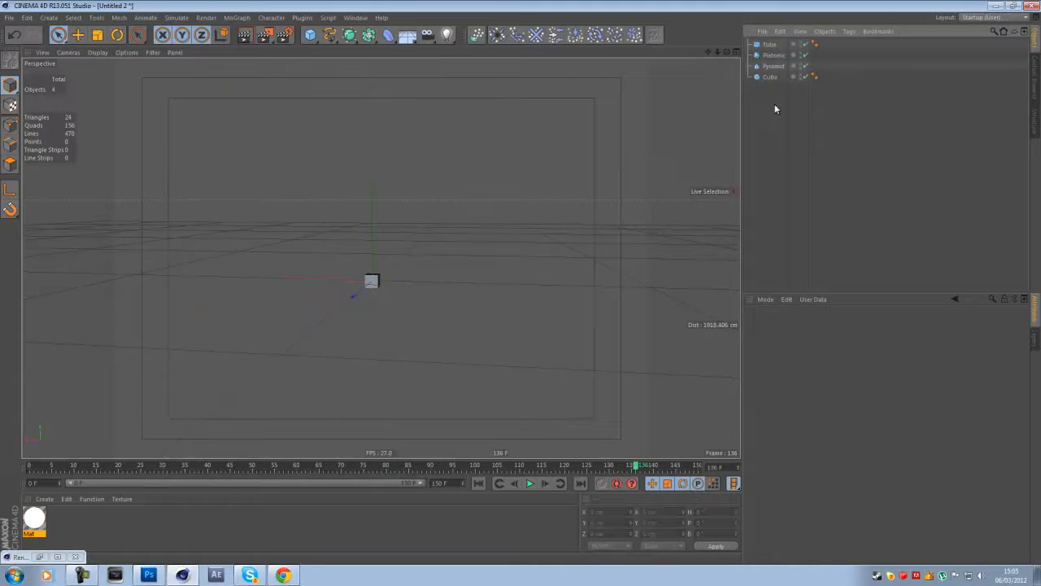
# Review the remaining Tube, Platonic, Pyramid and Cube objects and their object properties
pyautogui.moveTo(768, 92); pyautogui.dragTo(754, 18)
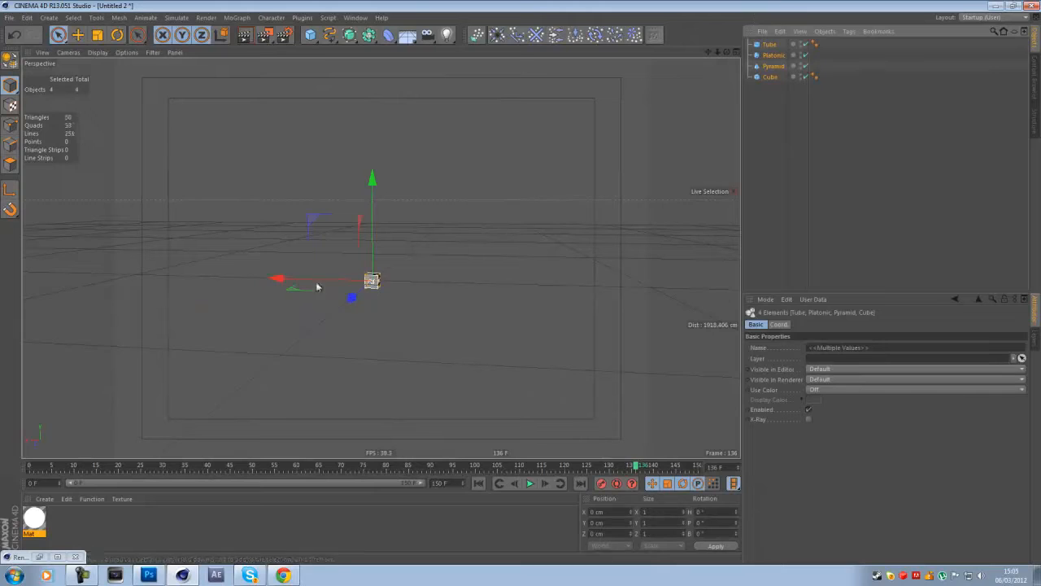
pyautogui.scroll(5, 358, 336)
pyautogui.scroll(2, 432, 290)
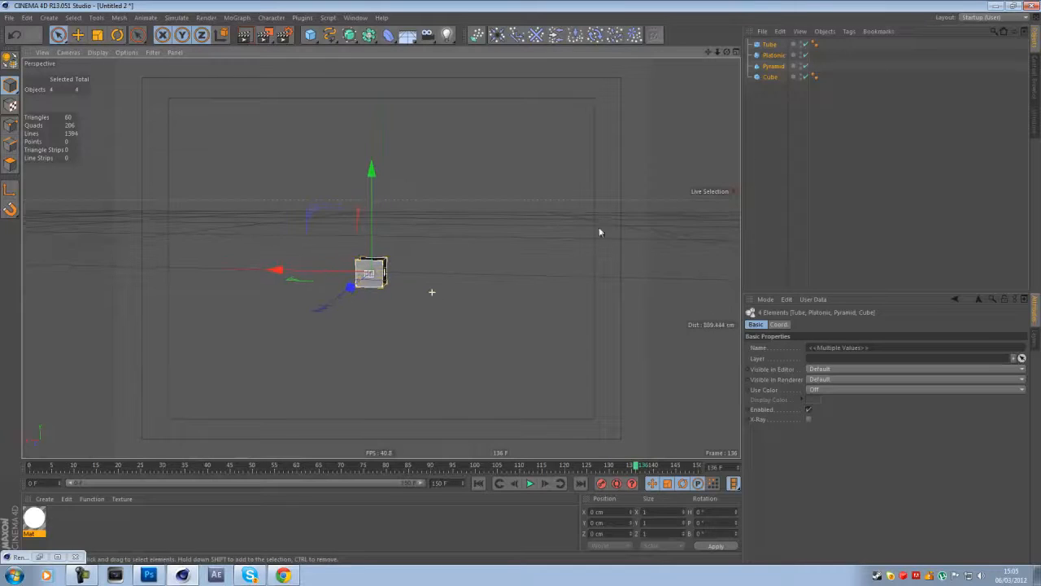
pyautogui.click(775, 125)
pyautogui.click(772, 45)
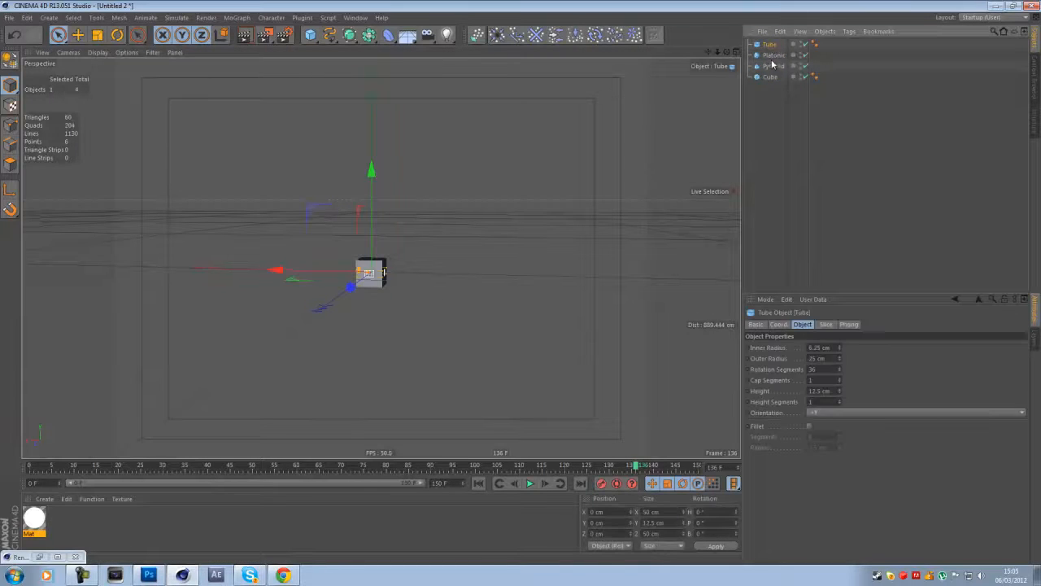
pyautogui.click(773, 55)
pyautogui.keyDown('ctrl'); pyautogui.click(773, 68); pyautogui.keyUp('ctrl')
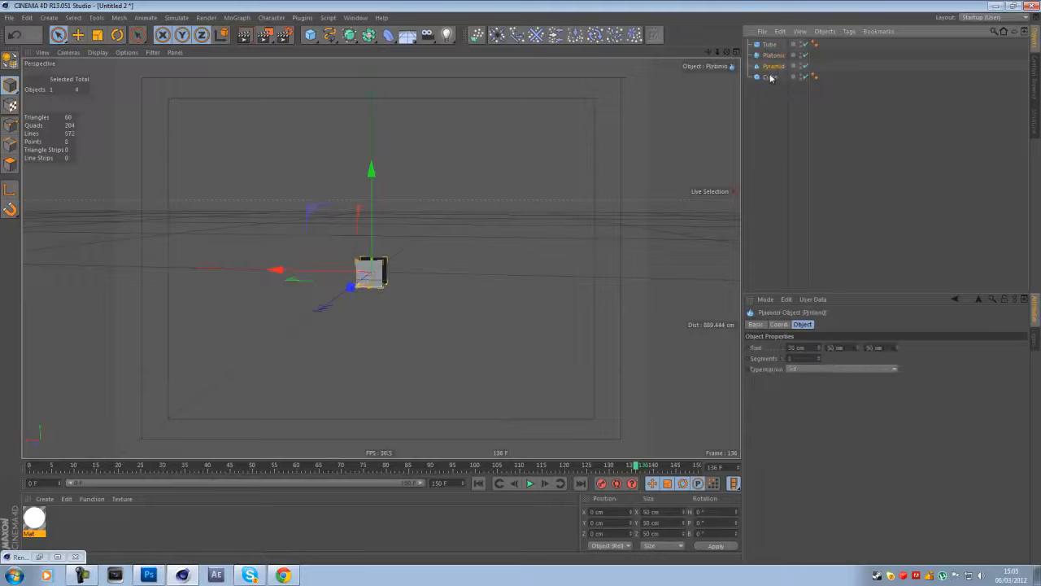
pyautogui.click(773, 125)
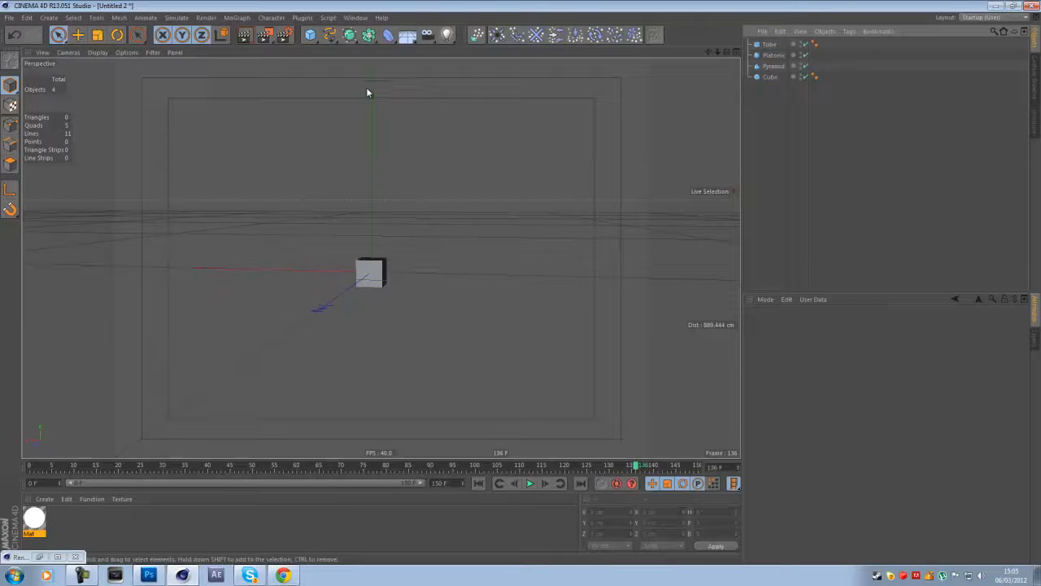
pyautogui.click(309, 35)
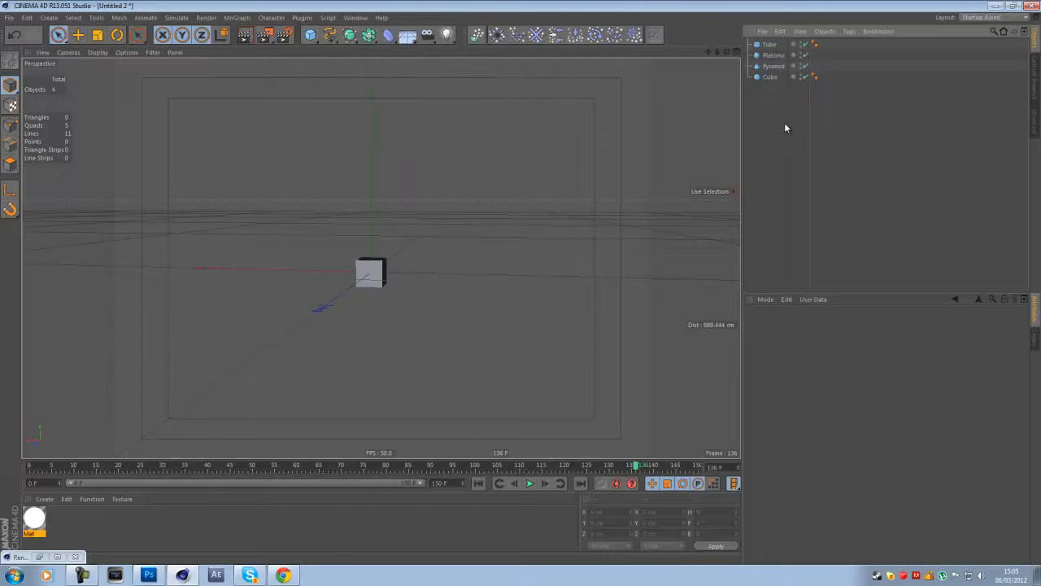
# Add a MoGraph Cloner and make the Tube, Platonic, Pyramid and Cube its children
pyautogui.moveTo(727, 51); pyautogui.dragTo(523, 286)
pyautogui.moveTo(708, 51); pyautogui.dragTo(521, 286)
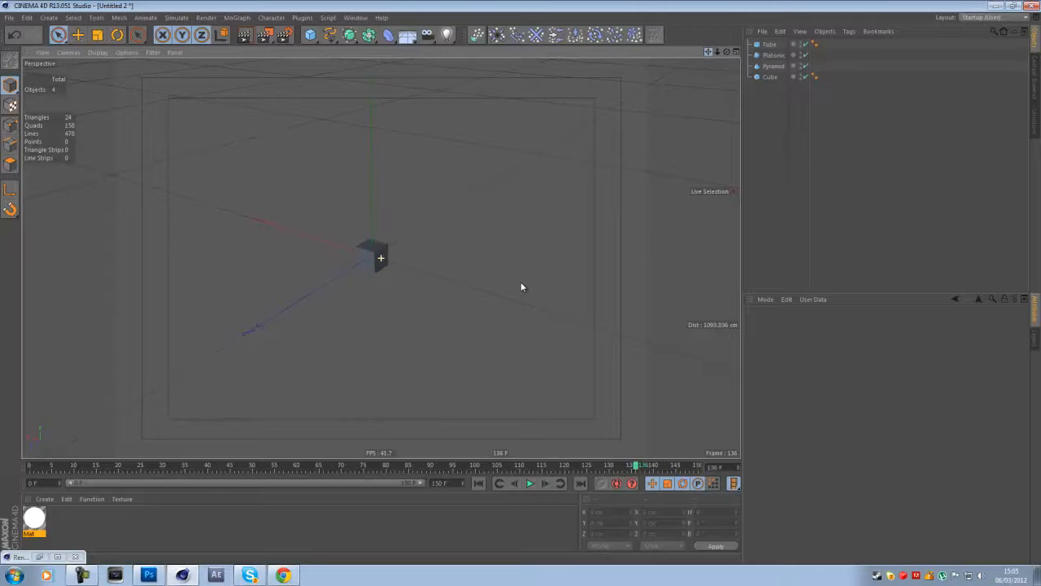
pyautogui.moveTo(776, 128); pyautogui.dragTo(763, 6)
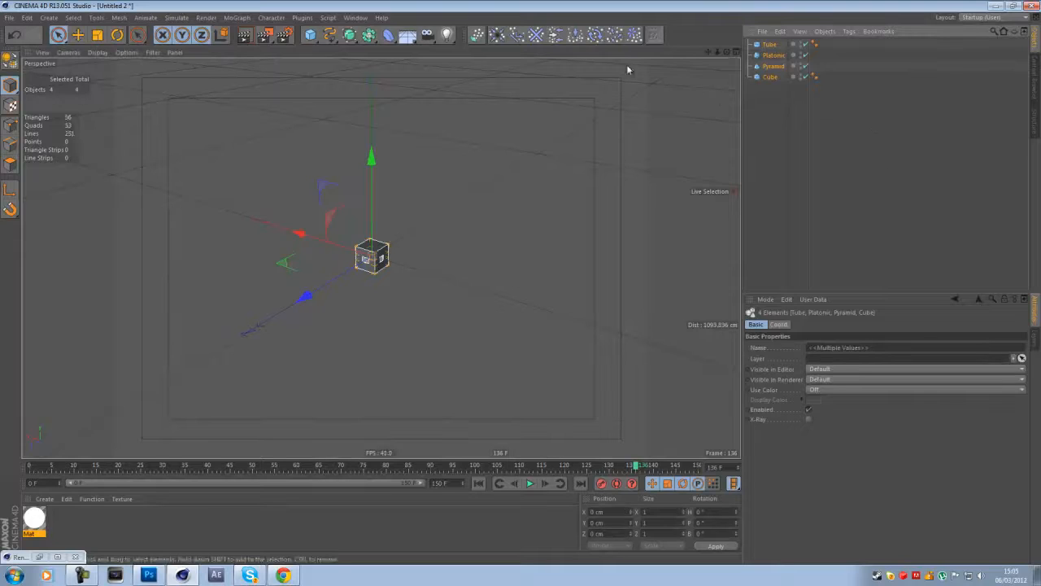
pyautogui.click(237, 17)
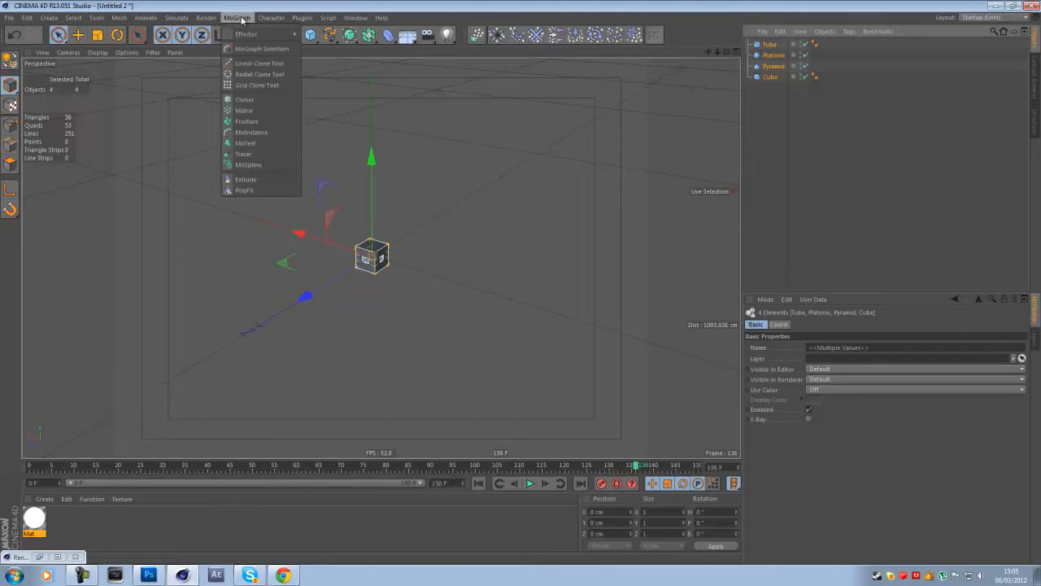
pyautogui.click(260, 99)
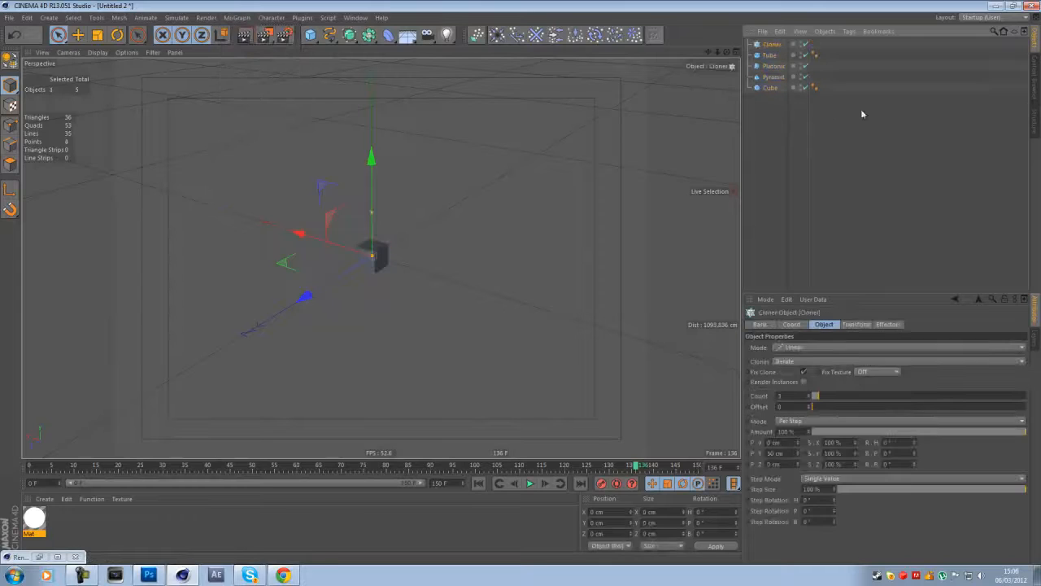
pyautogui.moveTo(759, 133); pyautogui.dragTo(770, 49)
pyautogui.click(771, 47)
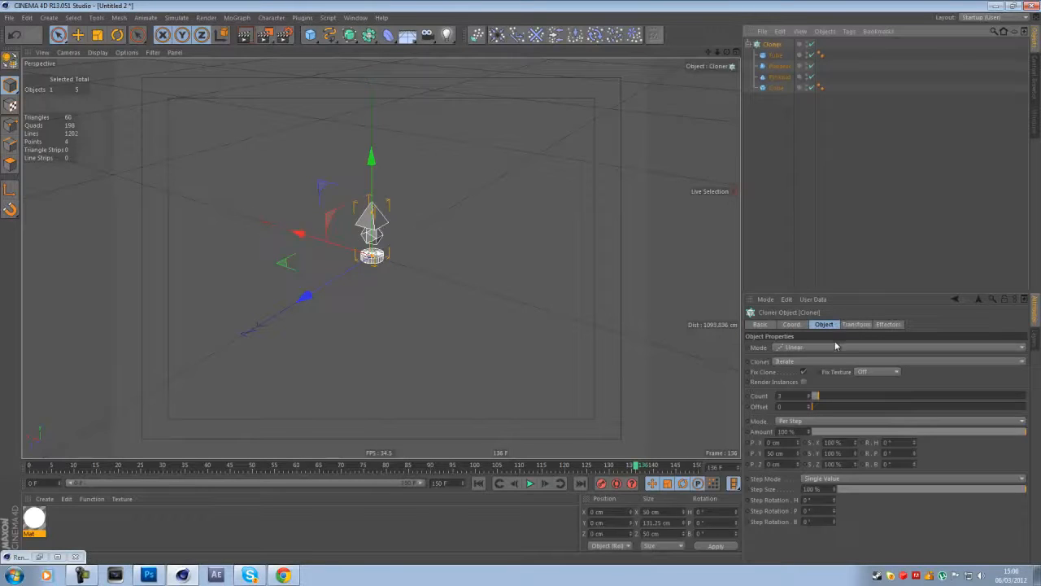
# Switch the Cloner to Radial mode with a count of 14 and a radius of 225 cm
pyautogui.click(792, 351)
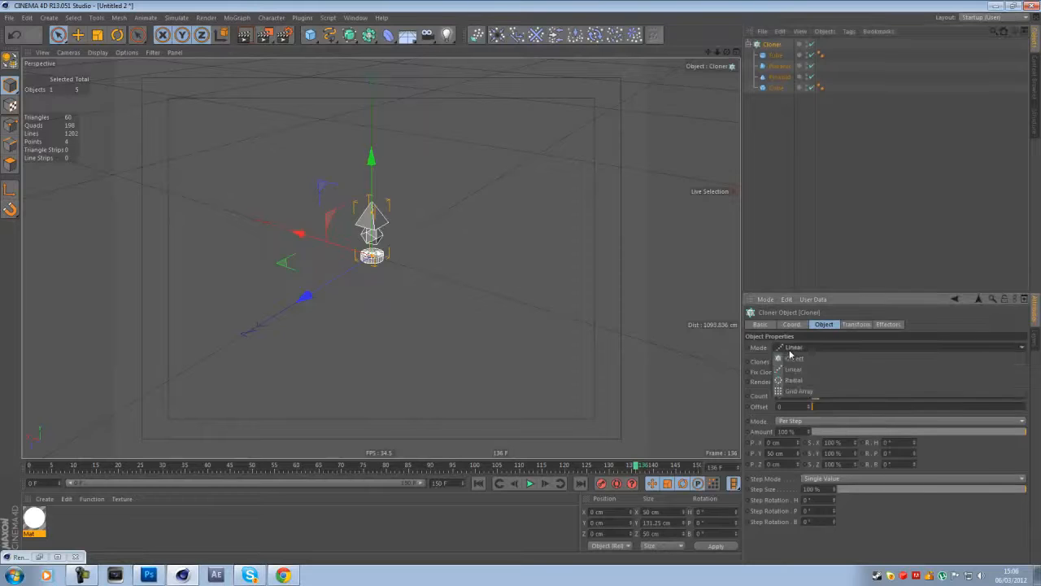
pyautogui.click(800, 382)
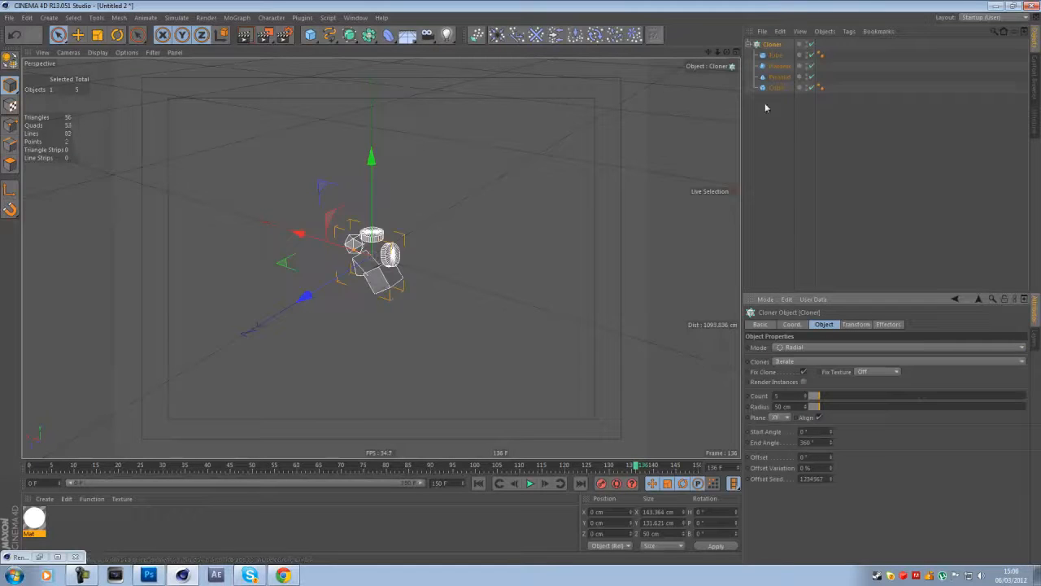
pyautogui.moveTo(726, 52); pyautogui.dragTo(847, 209)
pyautogui.moveTo(837, 405)
pyautogui.mouseDown()
pyautogui.moveTo(857, 408)
pyautogui.moveTo(832, 396)
pyautogui.moveTo(840, 398)
pyautogui.mouseUp()
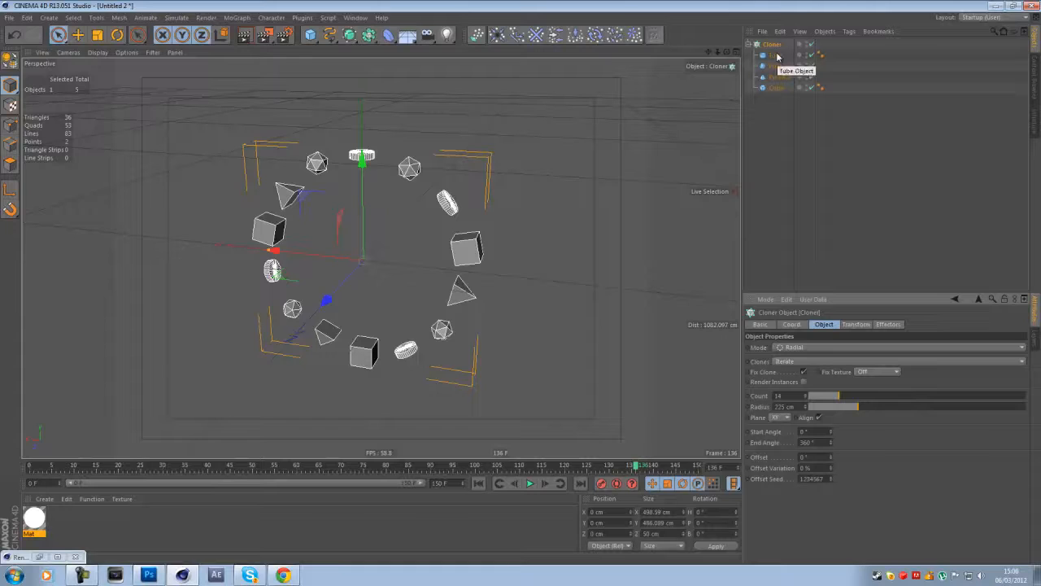
pyautogui.click(783, 131)
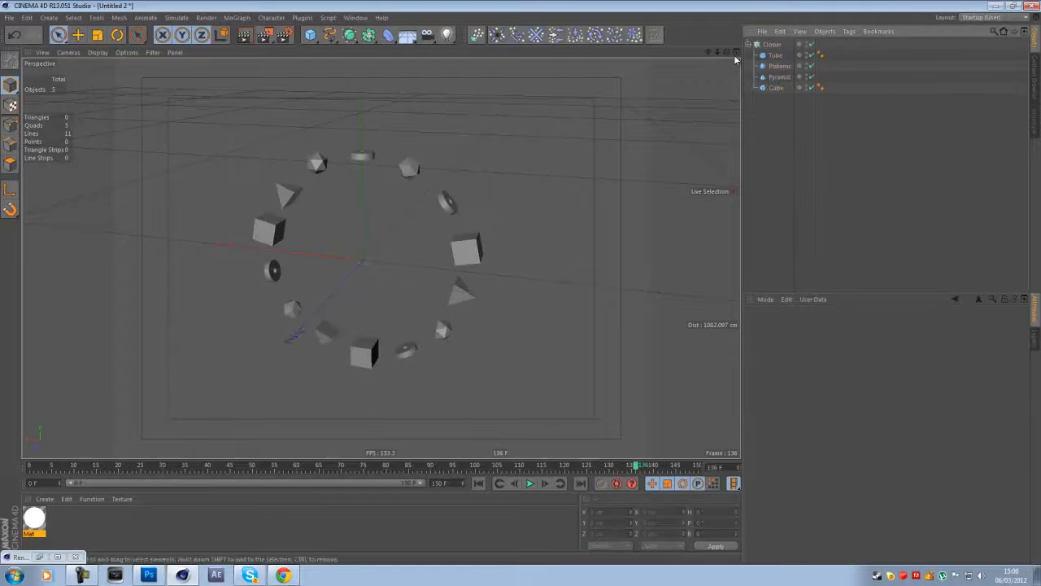
pyautogui.moveTo(726, 53); pyautogui.dragTo(522, 283)
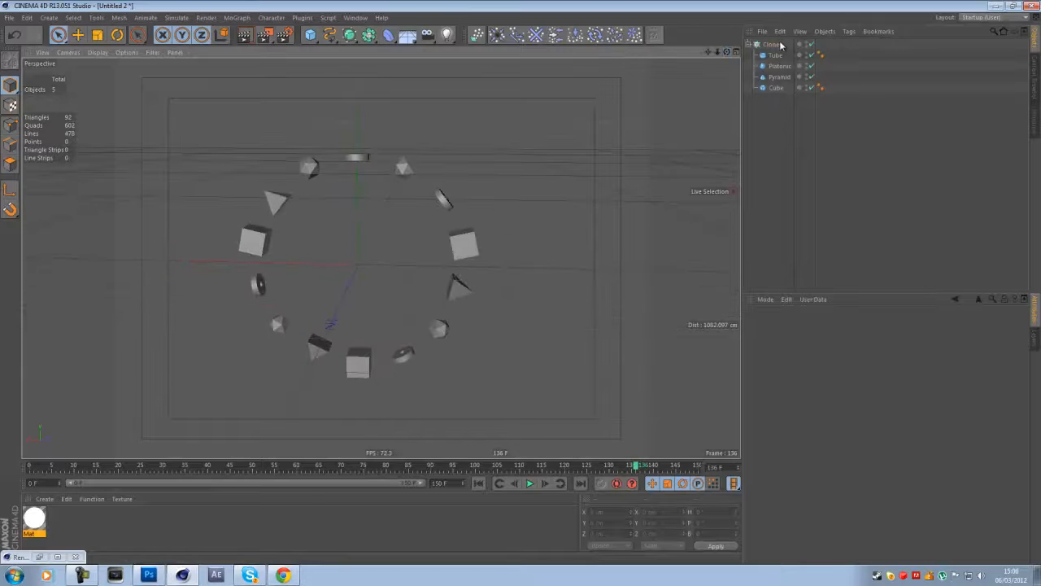
# Add a MoGraph Tracer object linked to the Cloner
pyautogui.click(780, 45)
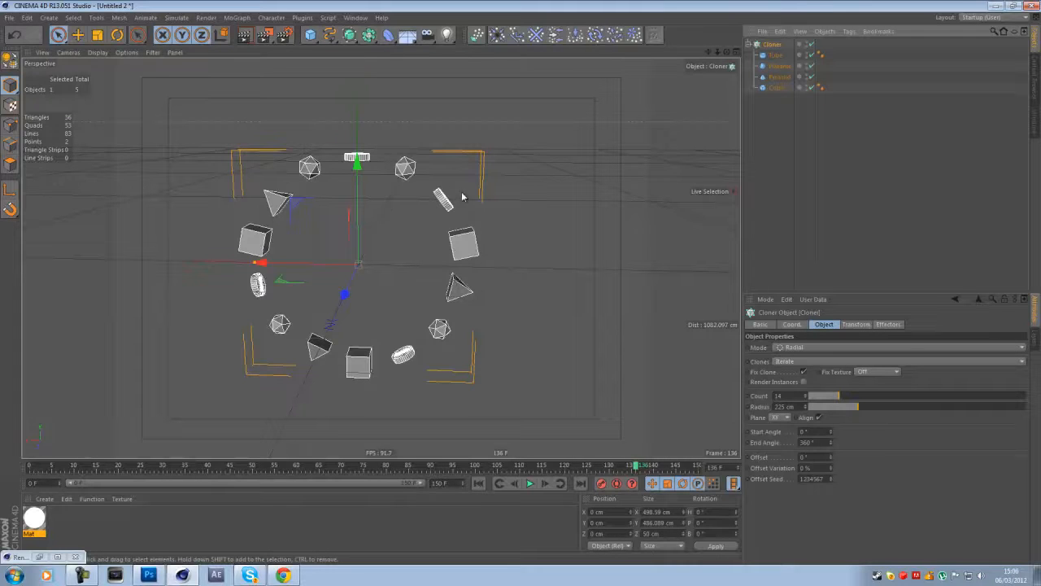
pyautogui.moveTo(761, 143); pyautogui.dragTo(778, 51)
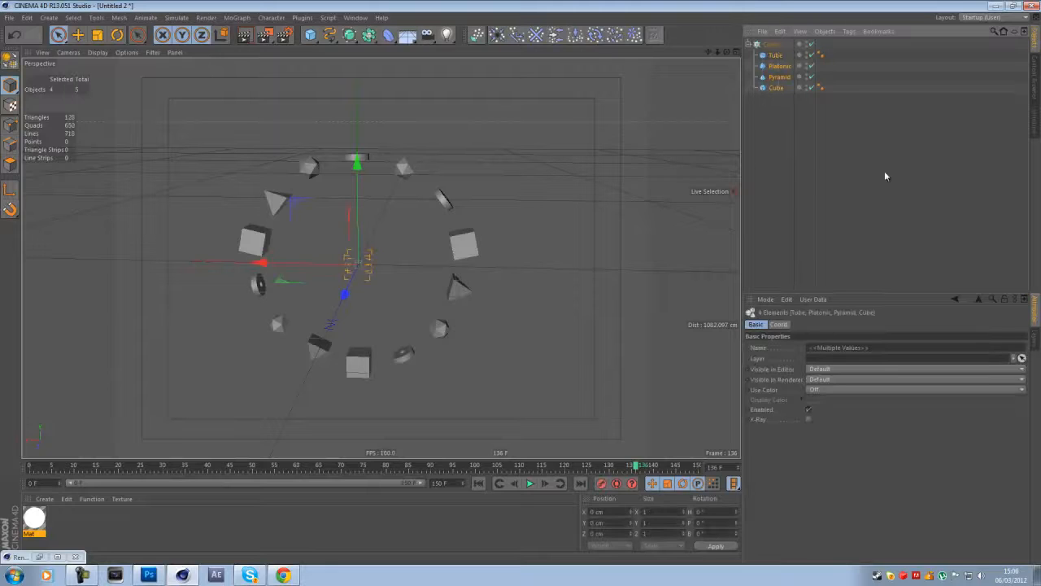
pyautogui.click(773, 45)
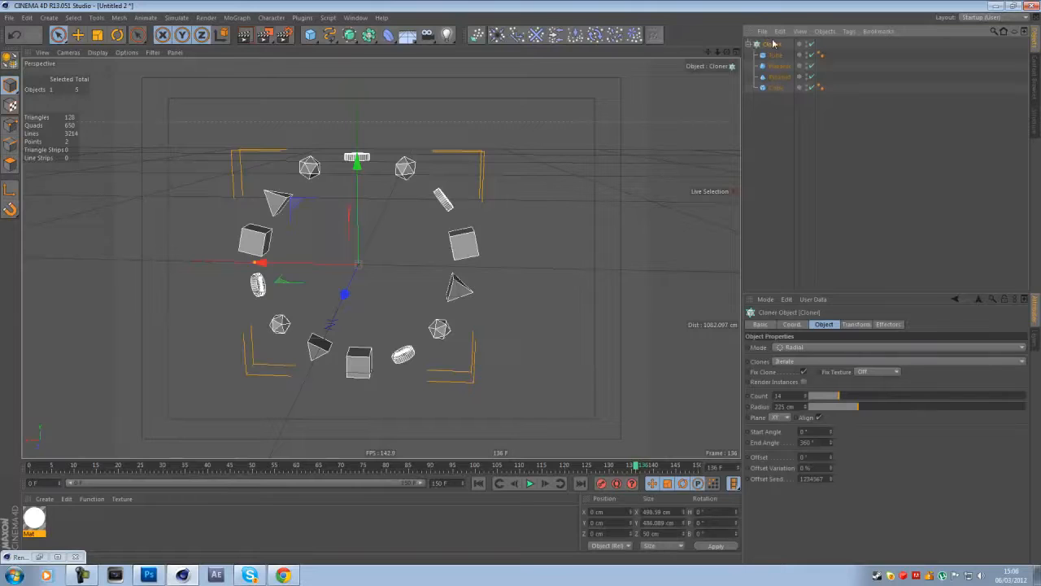
pyautogui.click(237, 18)
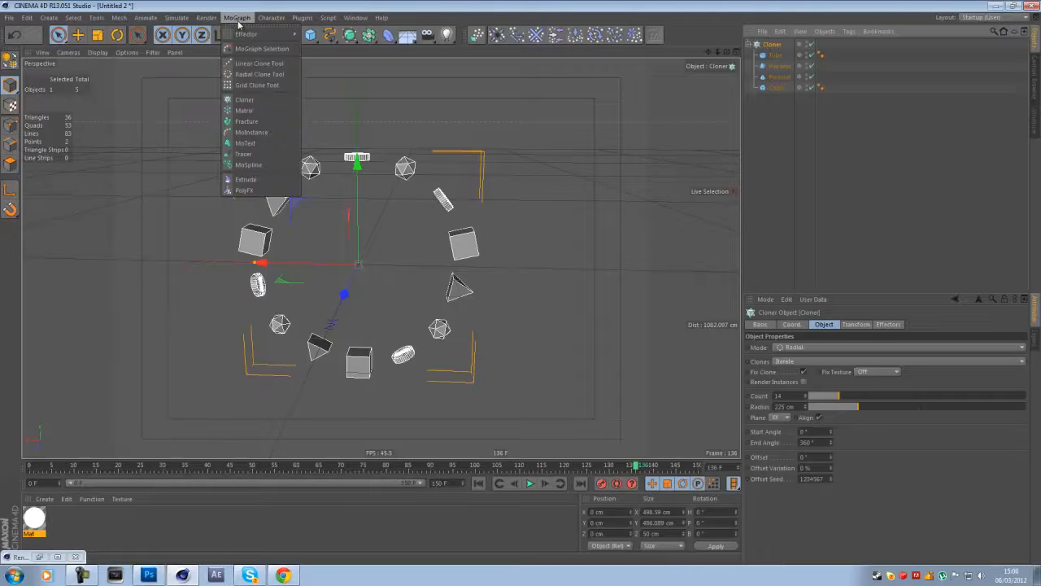
pyautogui.click(243, 154)
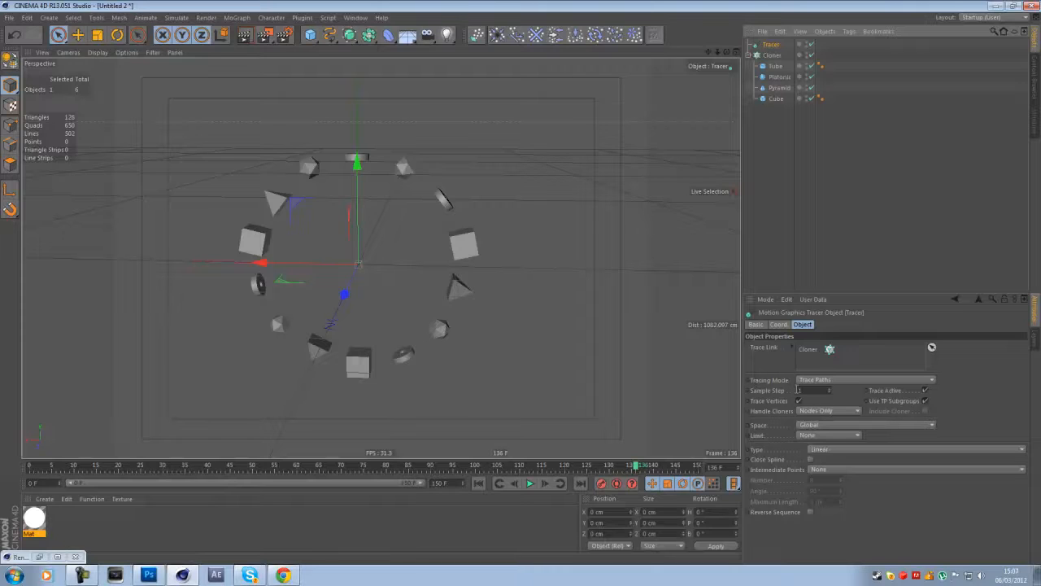
# Set the Tracer's tracing mode to Connect Elements and render a preview of the view
pyautogui.click(819, 380)
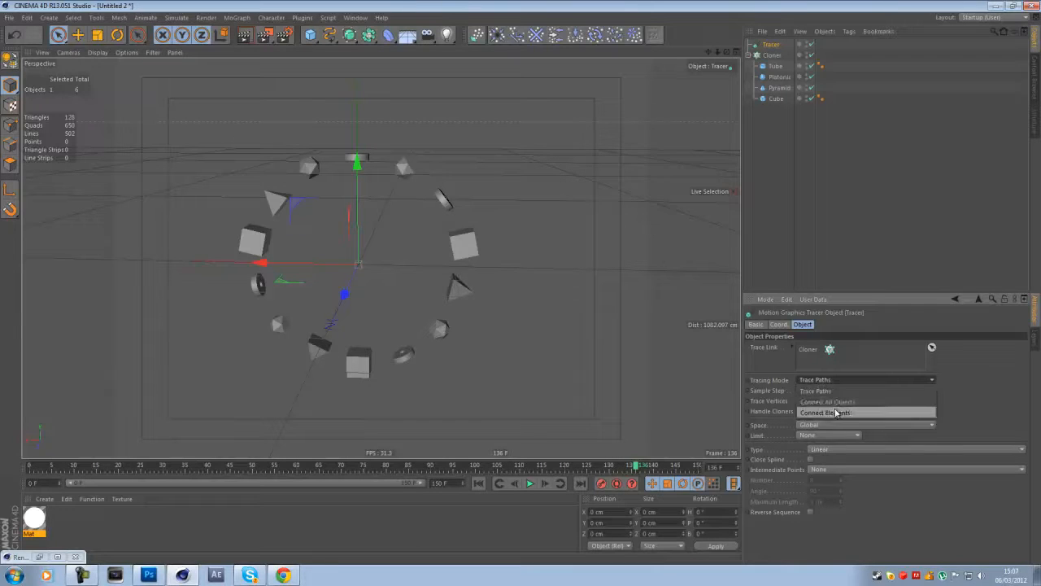
pyautogui.click(835, 414)
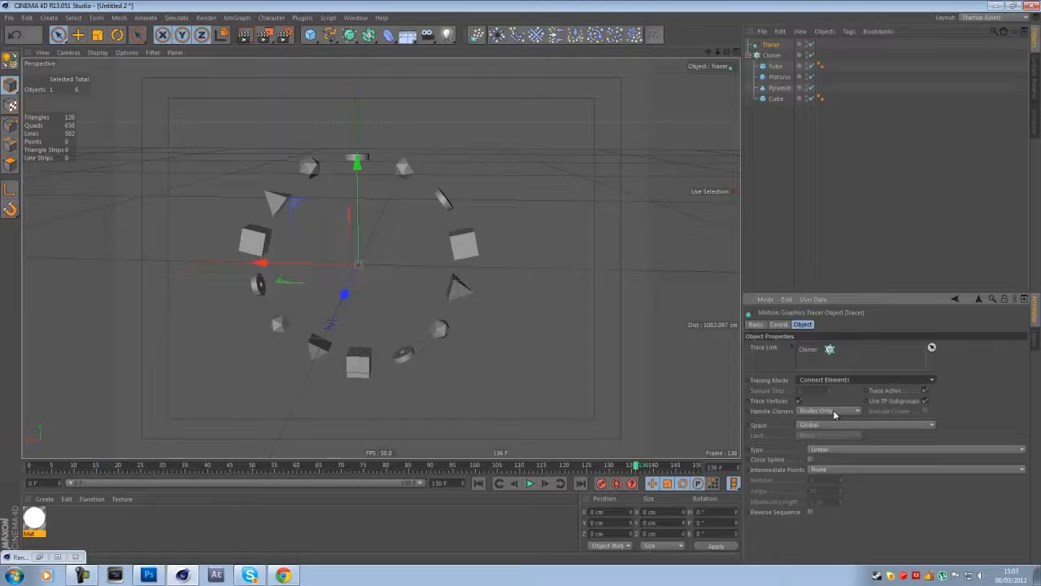
pyautogui.click(760, 222)
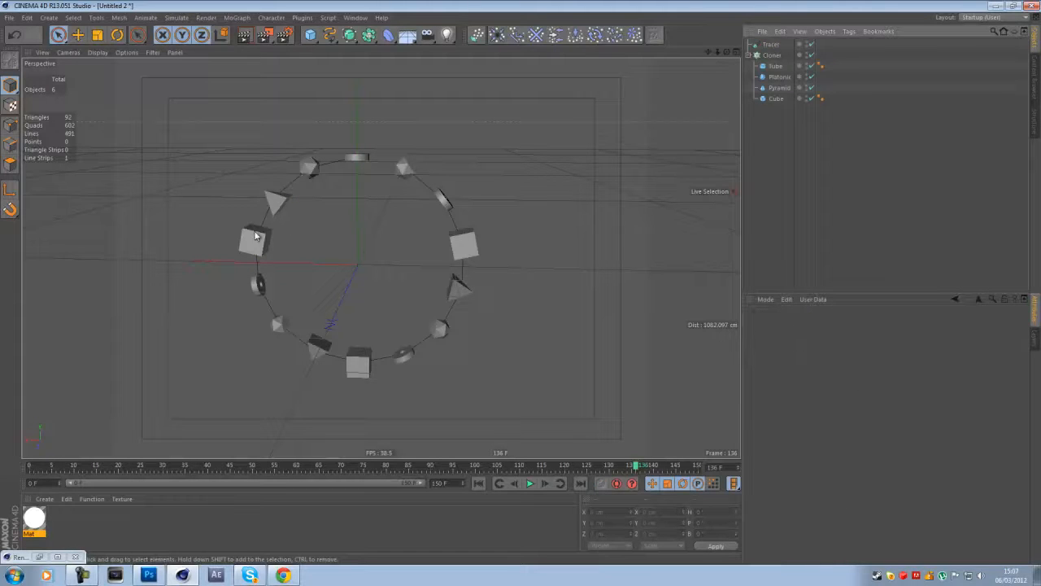
pyautogui.click(254, 281)
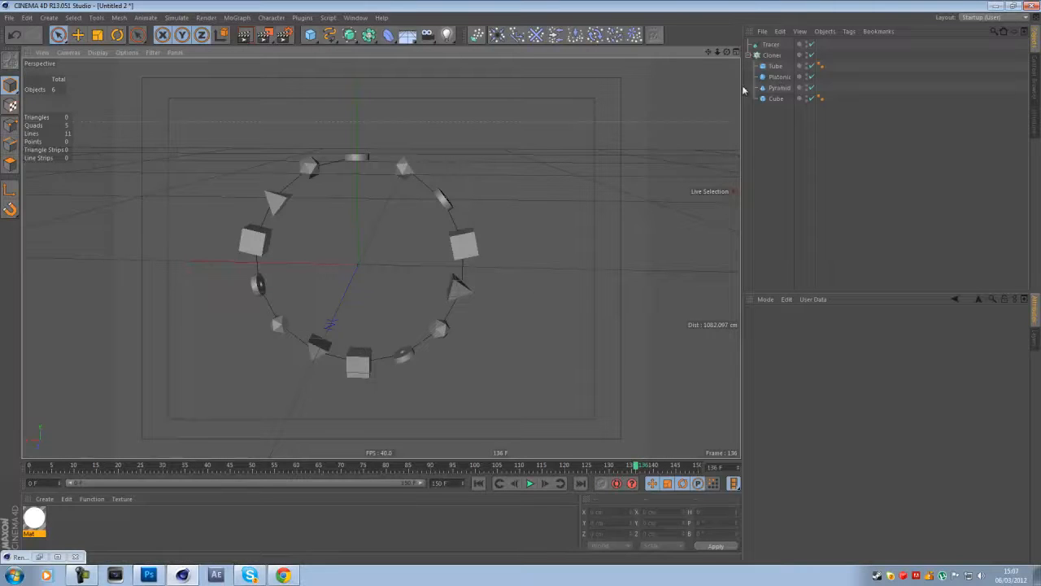
pyautogui.click(244, 34)
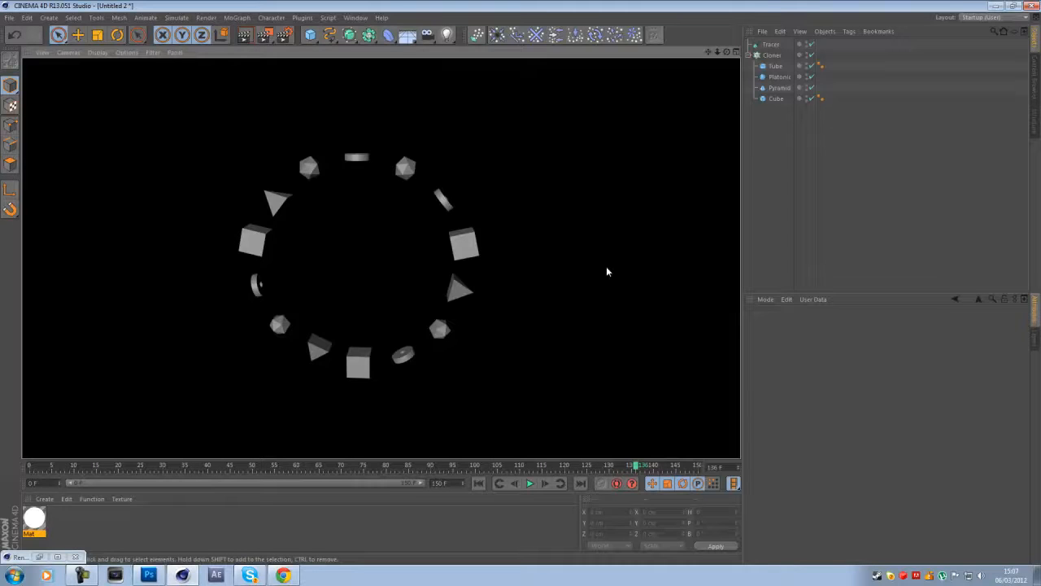
pyautogui.click(391, 128)
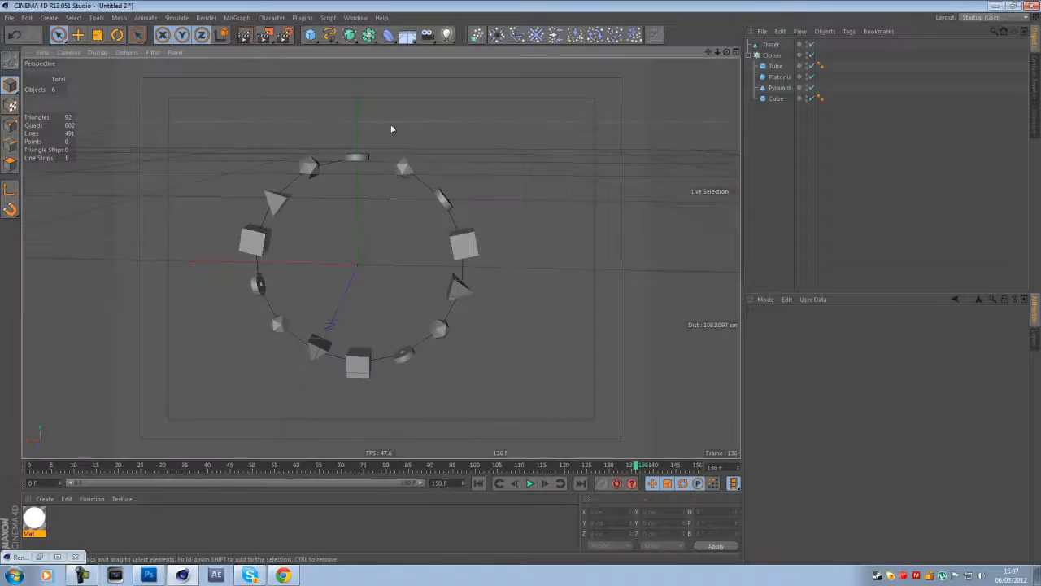
# Add a Circle spline with a radius of 5 cm as the profile for the connecting line
pyautogui.moveTo(727, 52); pyautogui.dragTo(521, 283)
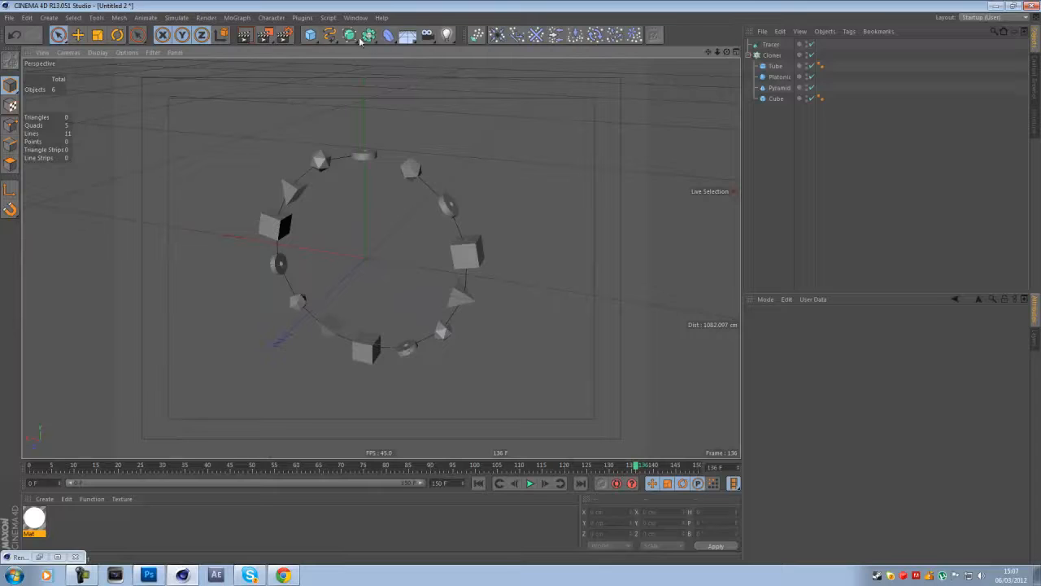
pyautogui.moveTo(361, 39); pyautogui.dragTo(432, 88)
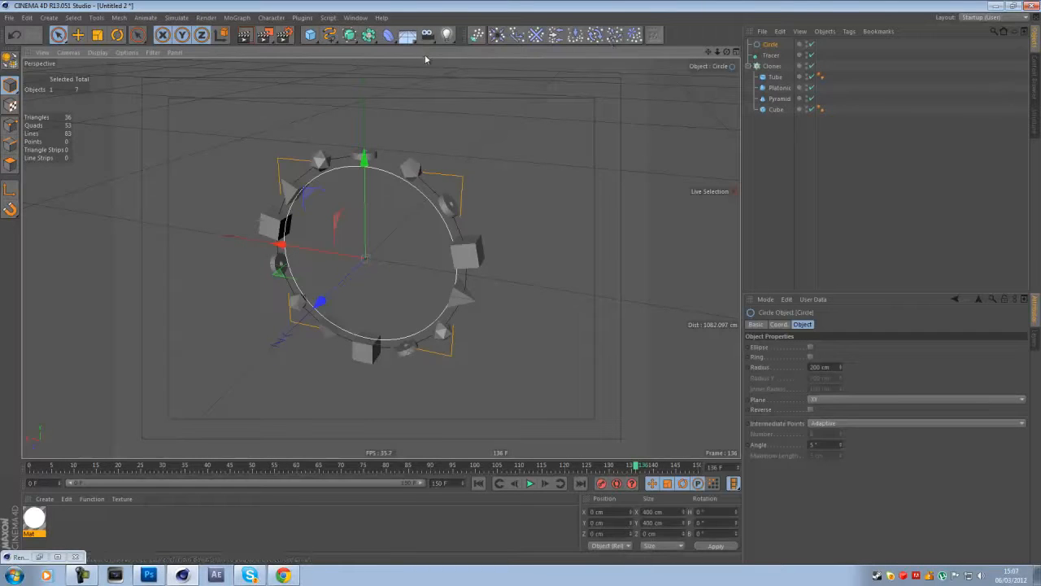
pyautogui.click(822, 367)
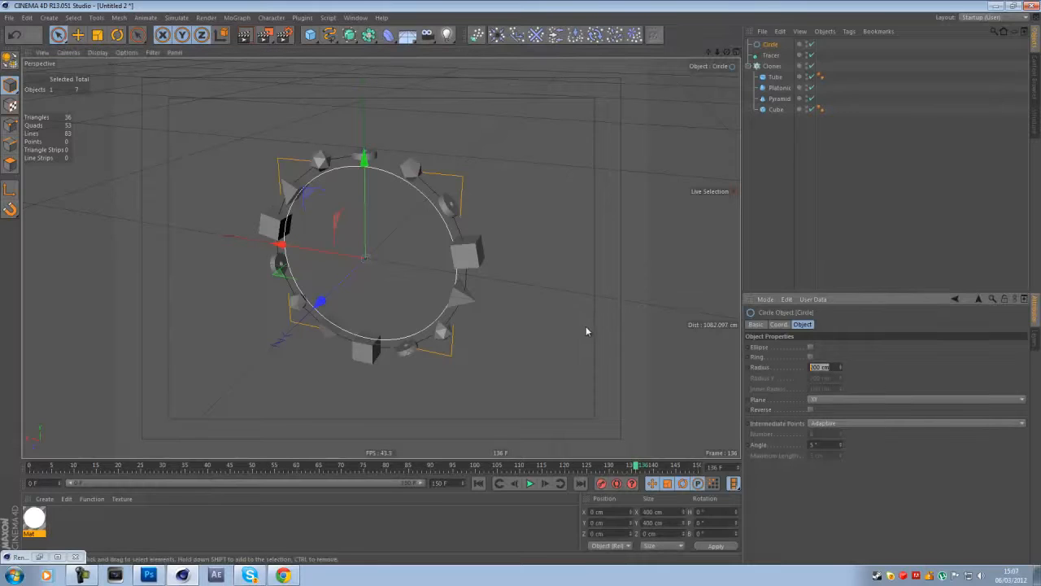
pyautogui.write('5')
pyautogui.press('Return')
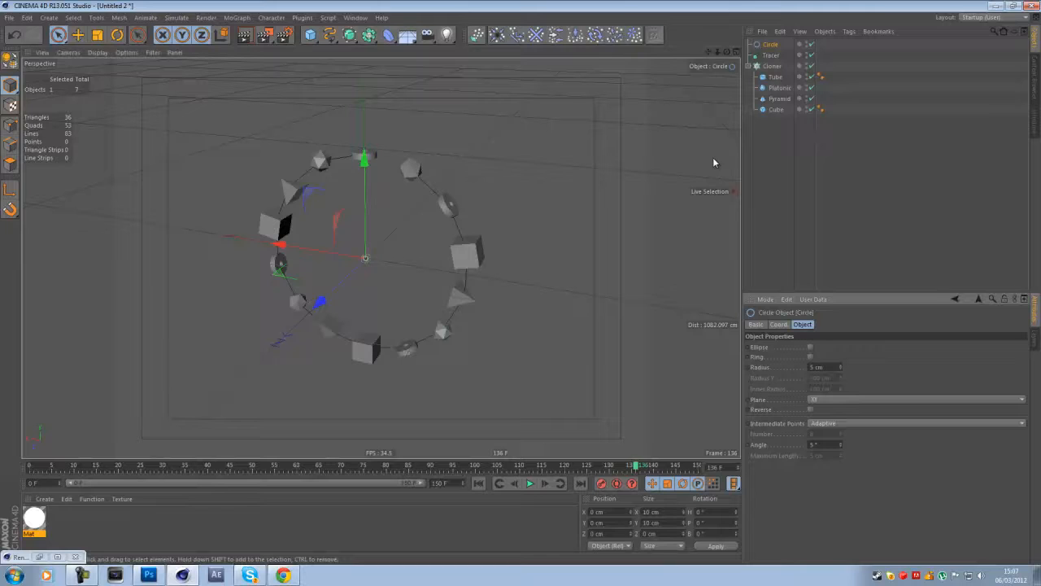
pyautogui.click(770, 153)
pyautogui.scroll(4, 371, 248)
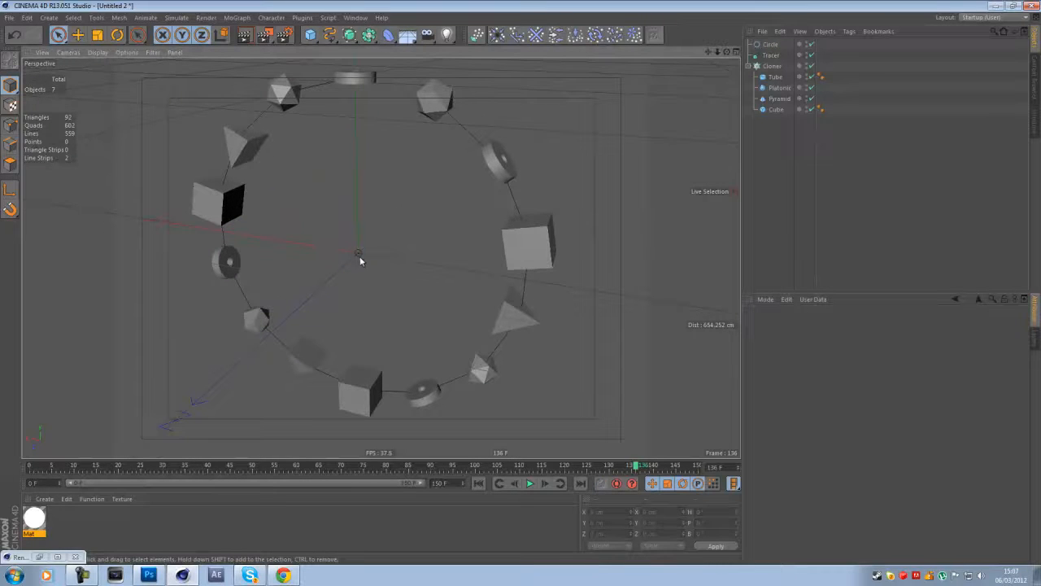
pyautogui.scroll(-3, 359, 256)
# Add a Sweep NURBS and make the Circle and the Tracer its children, with the Circle above the Tracer
pyautogui.click(350, 35)
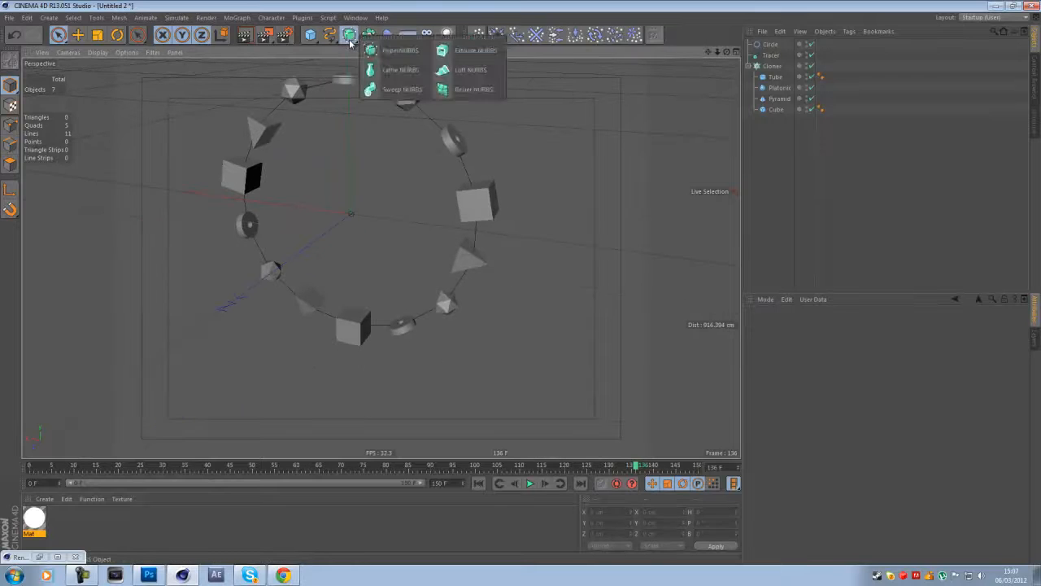
pyautogui.click(382, 89)
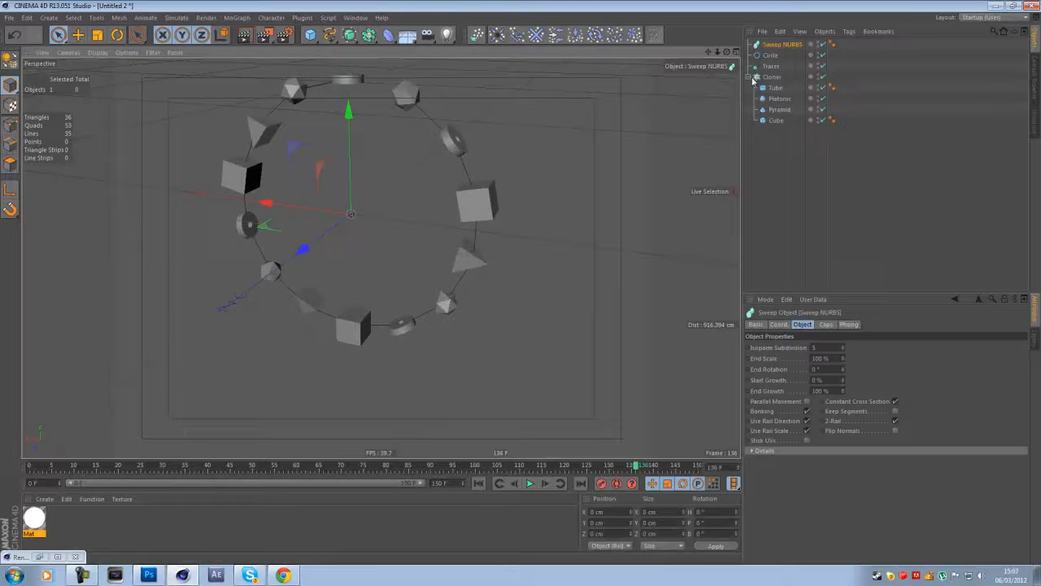
pyautogui.click(770, 55)
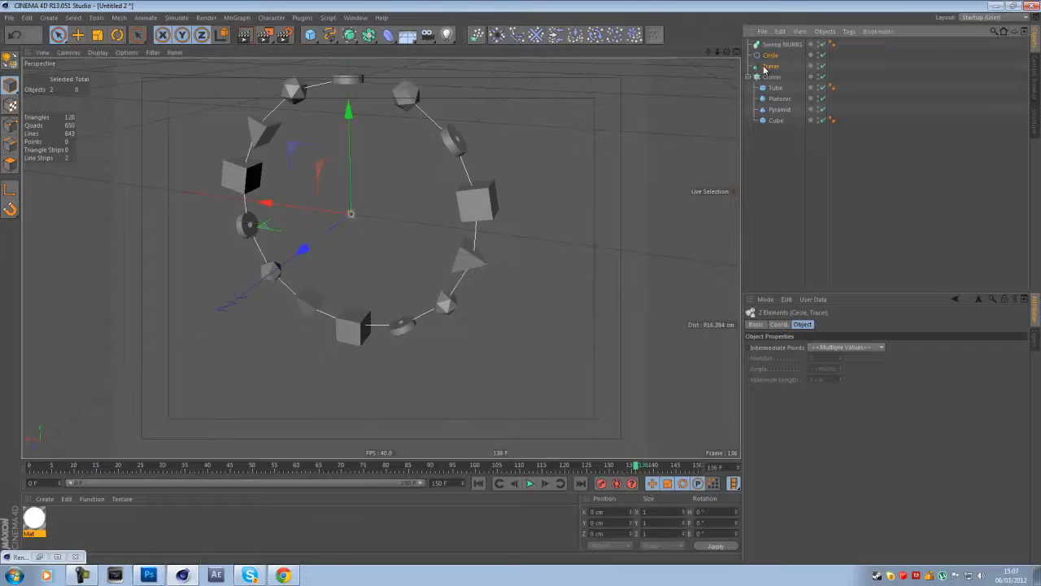
pyautogui.scroll(-2, 692, 95)
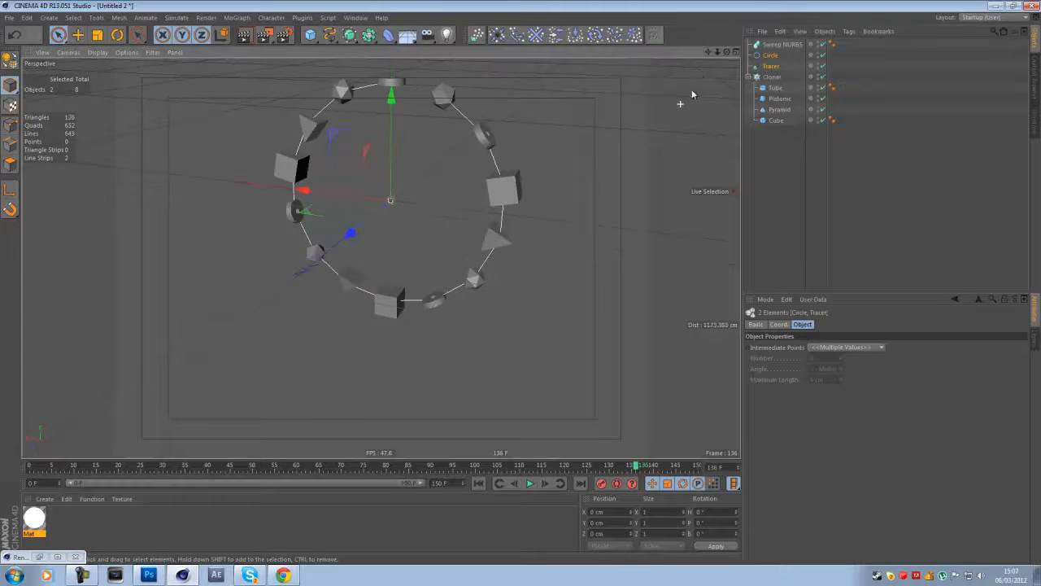
pyautogui.moveTo(708, 52); pyautogui.dragTo(522, 287)
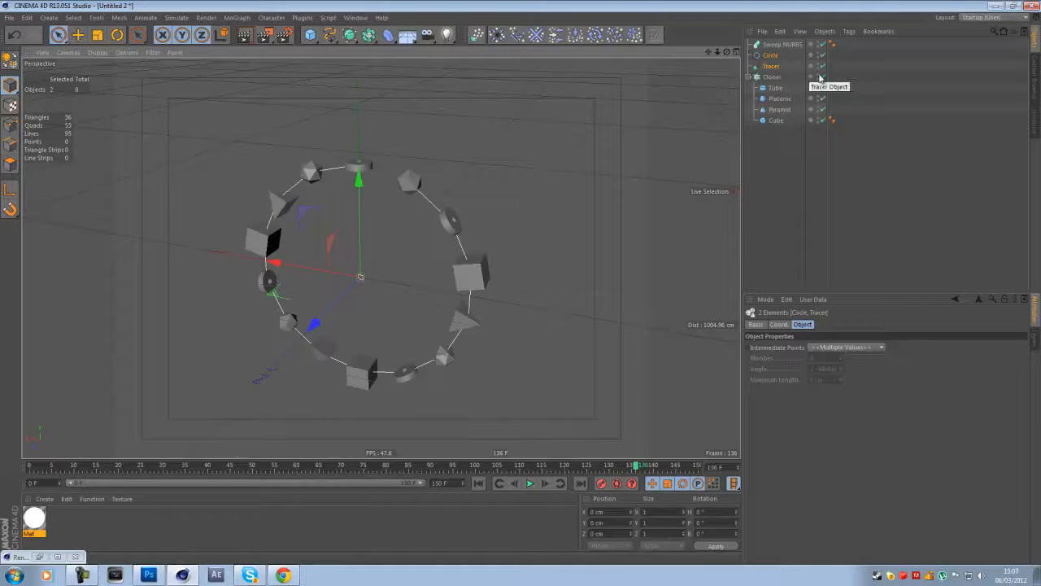
pyautogui.click(325, 34)
pyautogui.moveTo(766, 60); pyautogui.dragTo(779, 48)
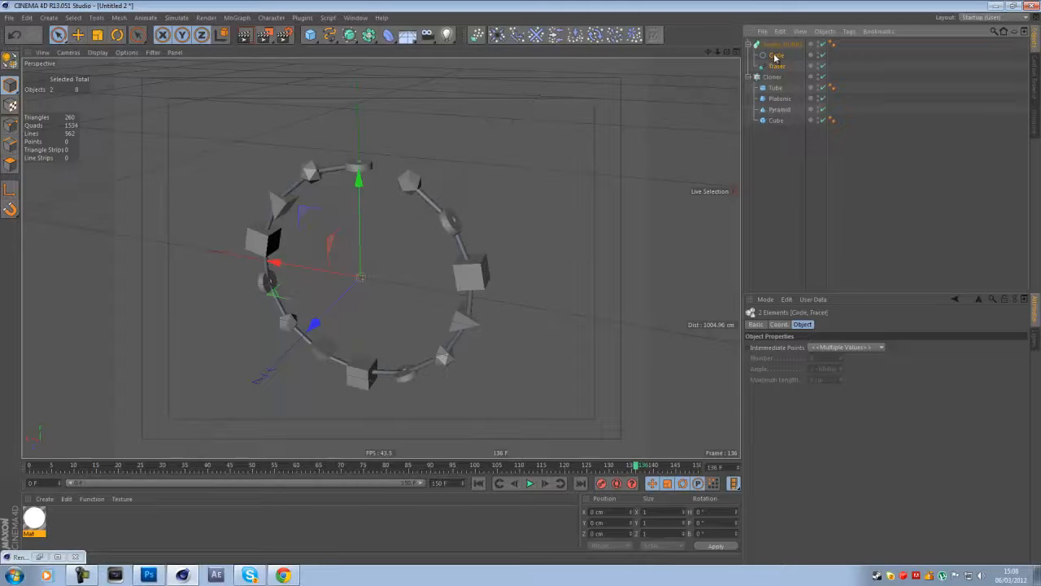
pyautogui.click(756, 176)
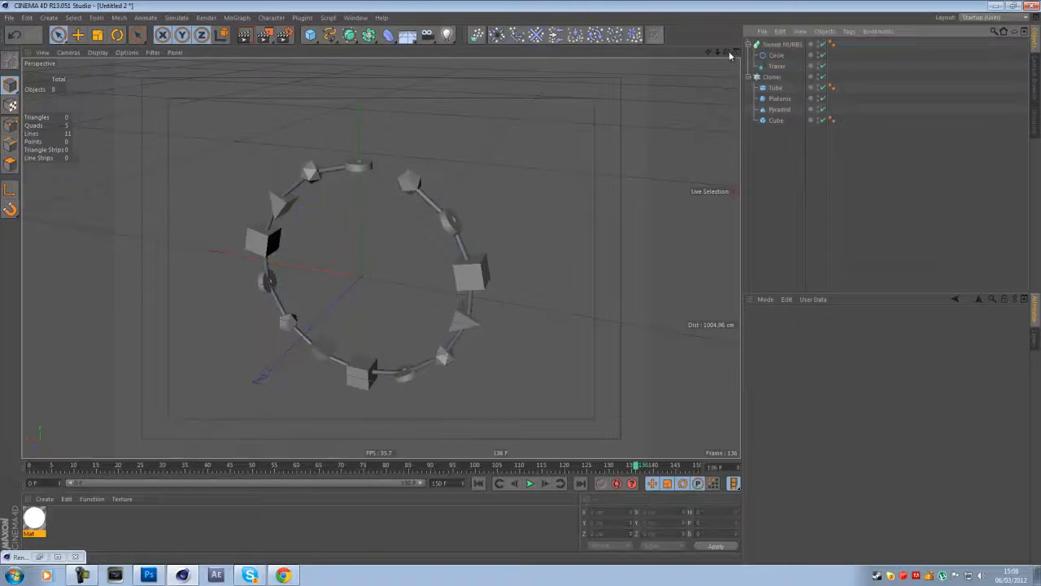
# Thin the swept line by setting the Circle's radius to 1 cm, rendering the view before and after the change
pyautogui.moveTo(728, 51); pyautogui.dragTo(521, 286)
pyautogui.click(246, 35)
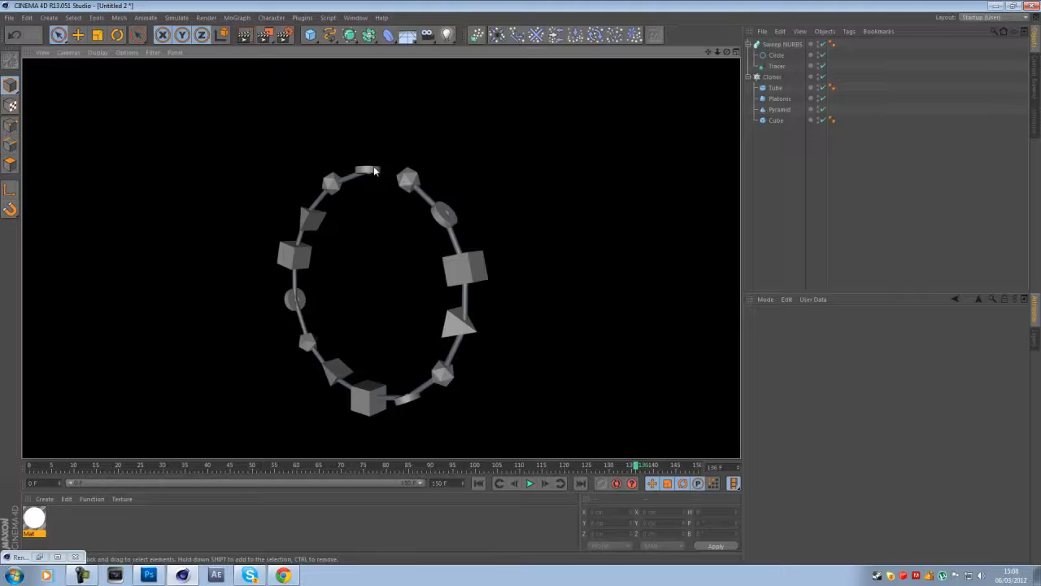
pyautogui.click(777, 56)
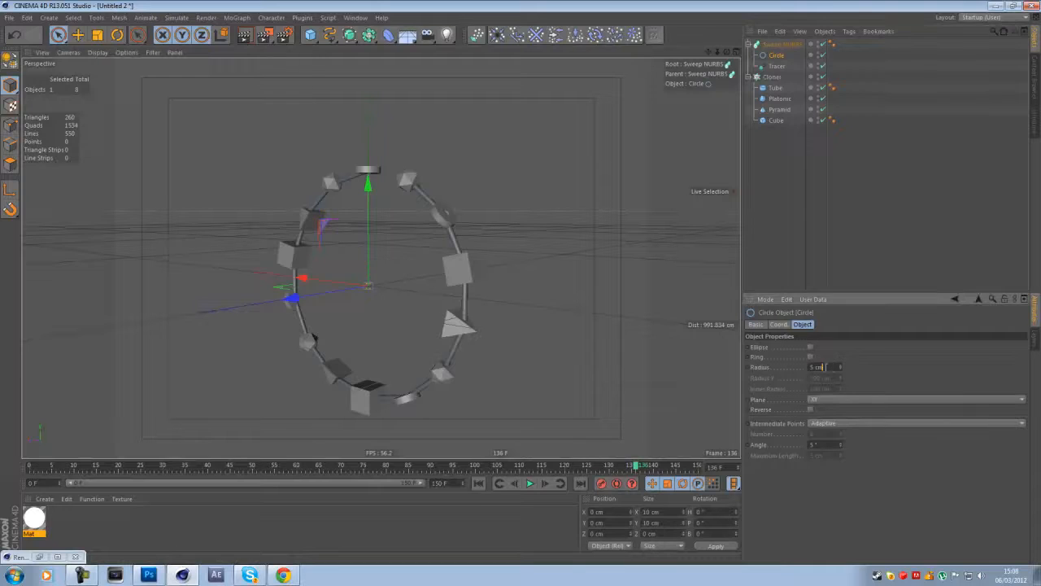
pyautogui.doubleClick(830, 367)
pyautogui.write('1')
pyautogui.press('Return')
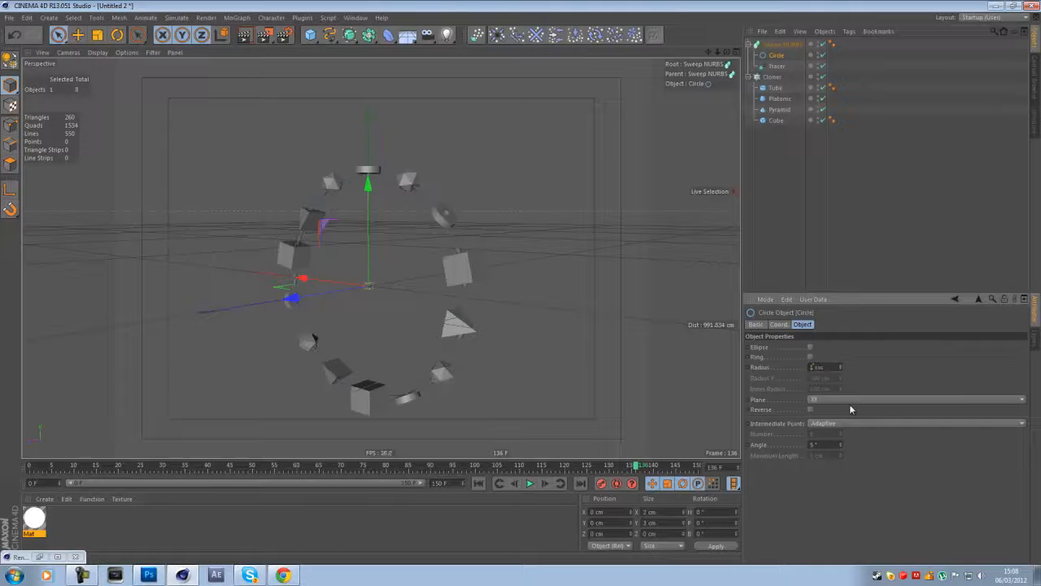
pyautogui.hotkey('ctrl', 'r')
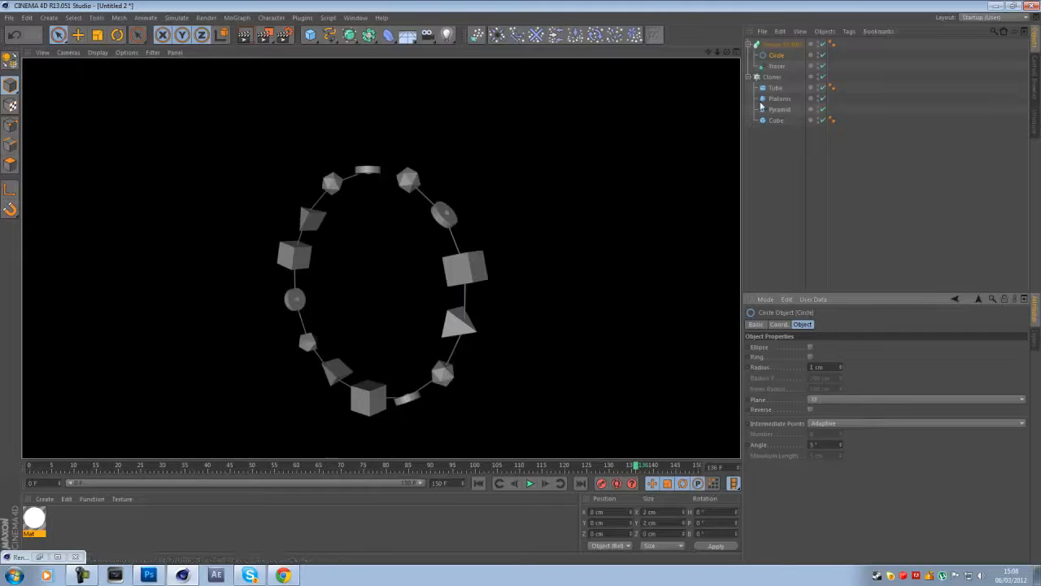
# Enable Close Spline on the Tracer and render the view to check the ring
pyautogui.click(777, 66)
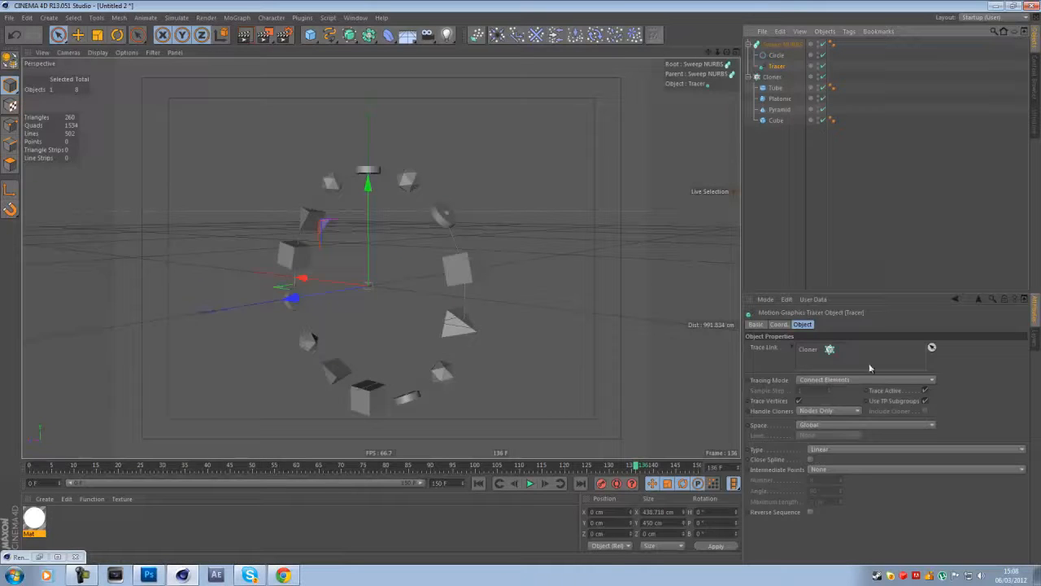
pyautogui.click(810, 459)
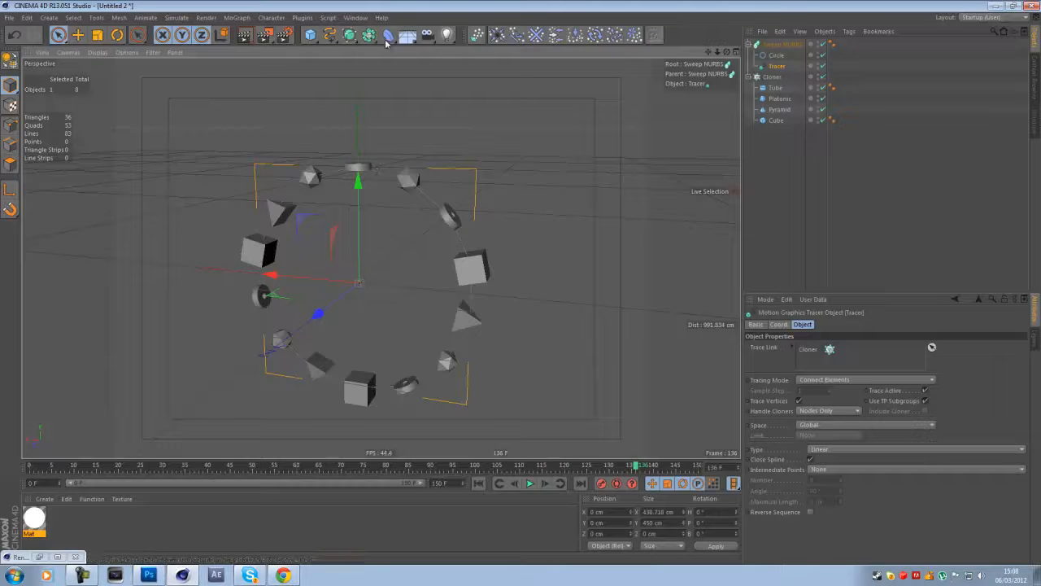
pyautogui.click(247, 34)
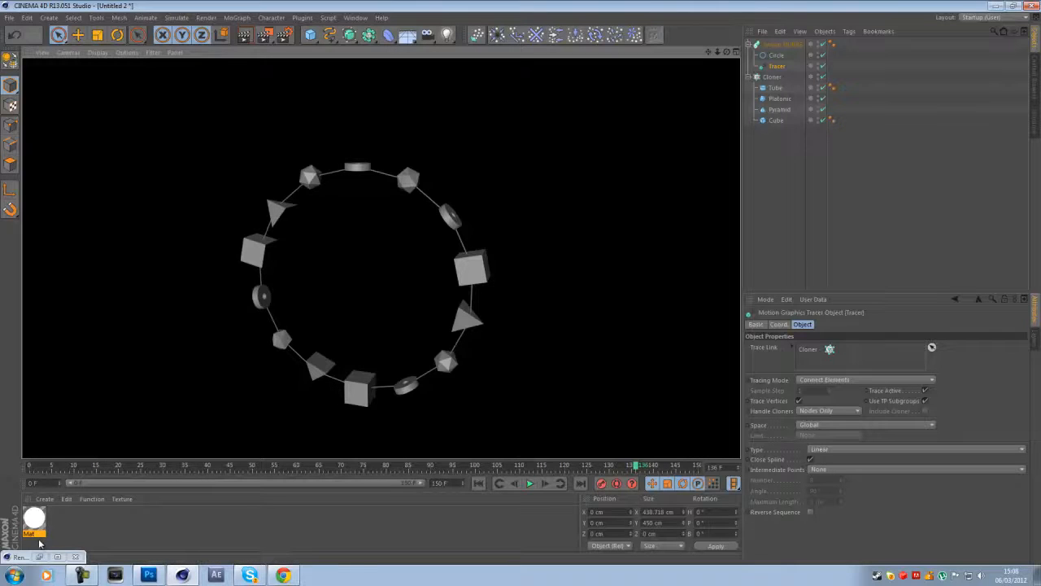
# Check the white luminance settings of the material Mat, and apply it to both the Cloner and the Sweep NURBS
pyautogui.doubleClick(36, 521)
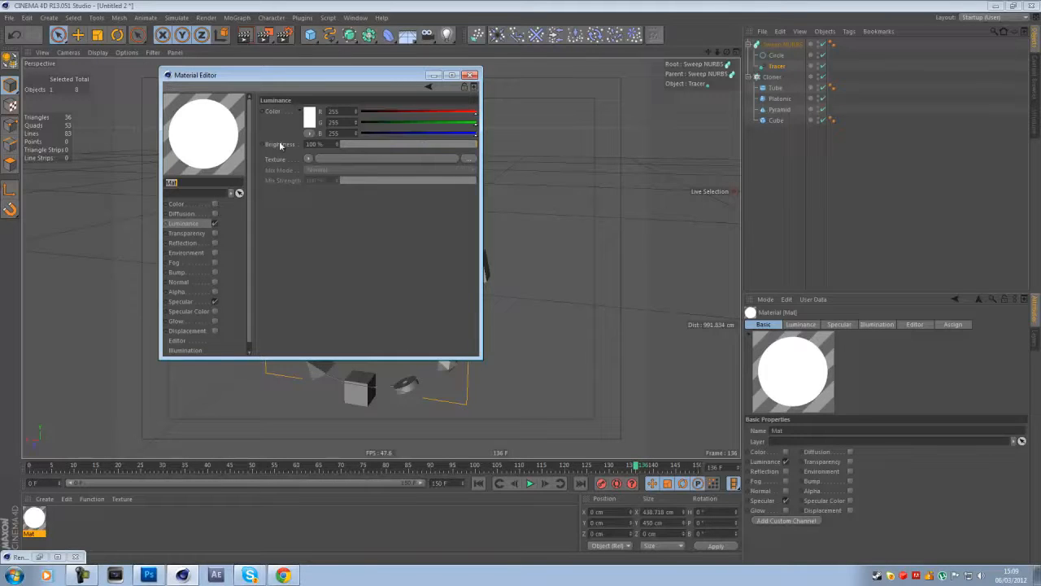
pyautogui.click(469, 75)
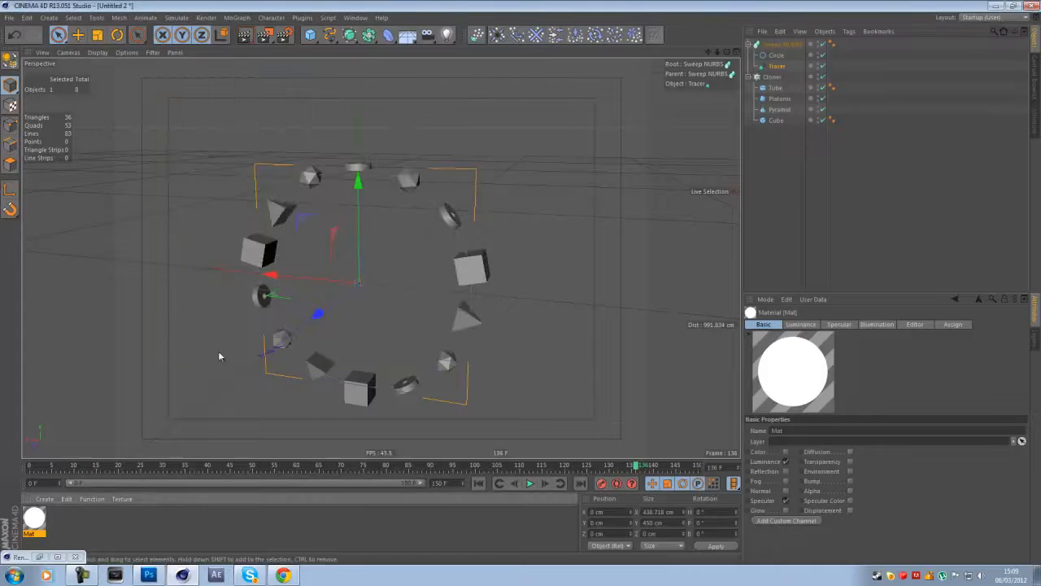
pyautogui.moveTo(690, 159); pyautogui.dragTo(783, 78)
pyautogui.moveTo(753, 151); pyautogui.dragTo(785, 45)
pyautogui.click(782, 44)
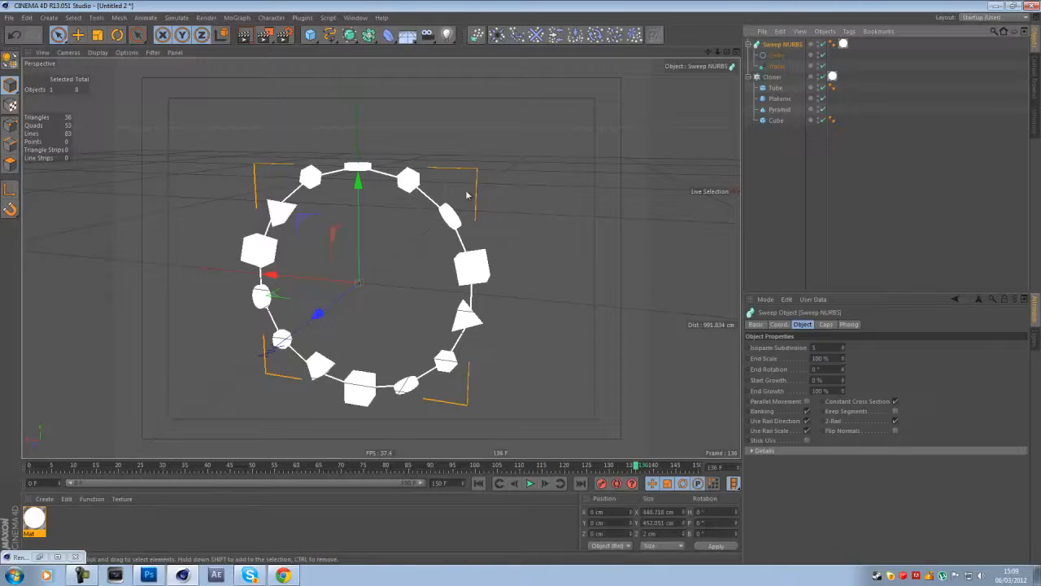
pyautogui.click(771, 154)
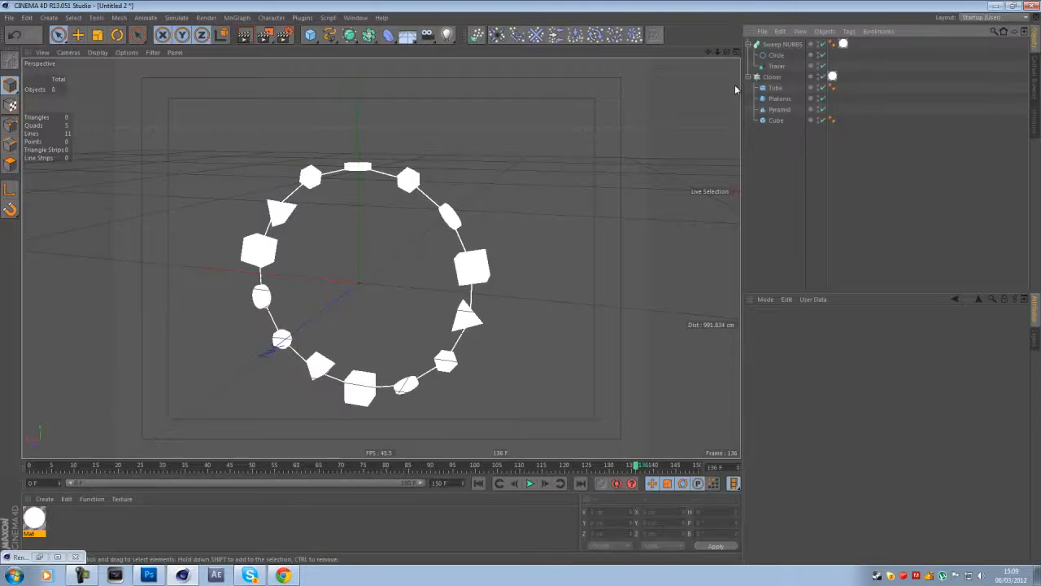
# Set the Cloner's Count to 1 and Radius to 0 cm, and keyframe both values at frame 0
pyautogui.click(777, 77)
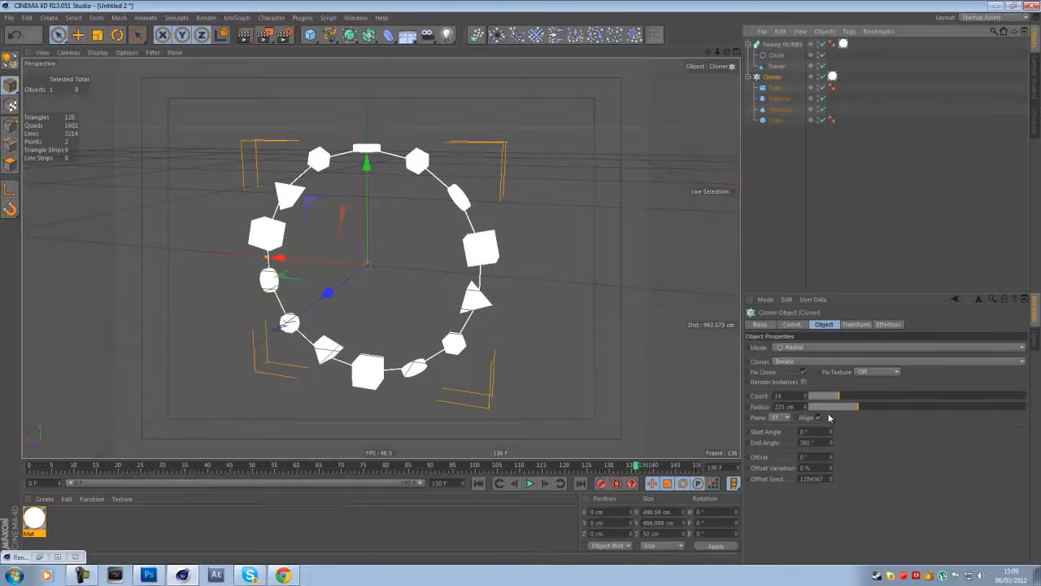
pyautogui.moveTo(824, 400)
pyautogui.mouseDown()
pyautogui.moveTo(799, 399)
pyautogui.moveTo(804, 415)
pyautogui.mouseUp()
pyautogui.doubleClick(783, 406)
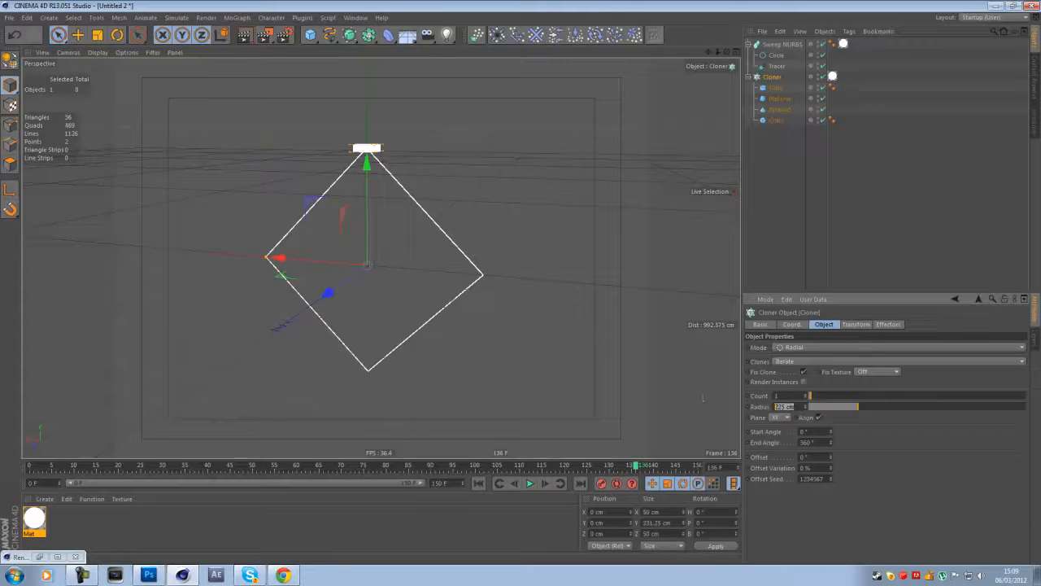
pyautogui.write('0')
pyautogui.press('Return')
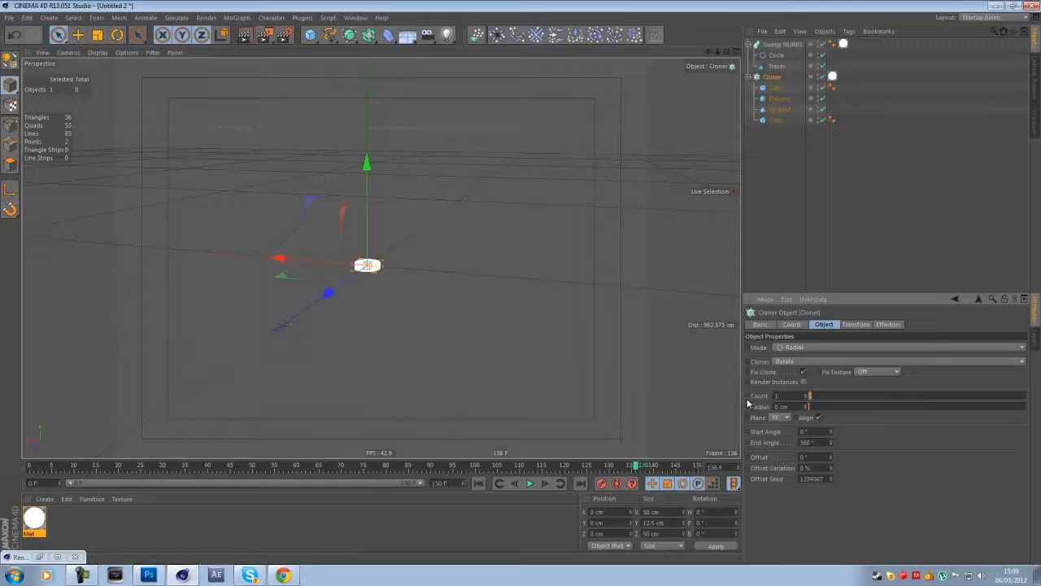
pyautogui.keyDown('ctrl'); pyautogui.click(747, 396); pyautogui.keyUp('ctrl')
pyautogui.keyDown('ctrl'); pyautogui.click(748, 407); pyautogui.keyUp('ctrl')
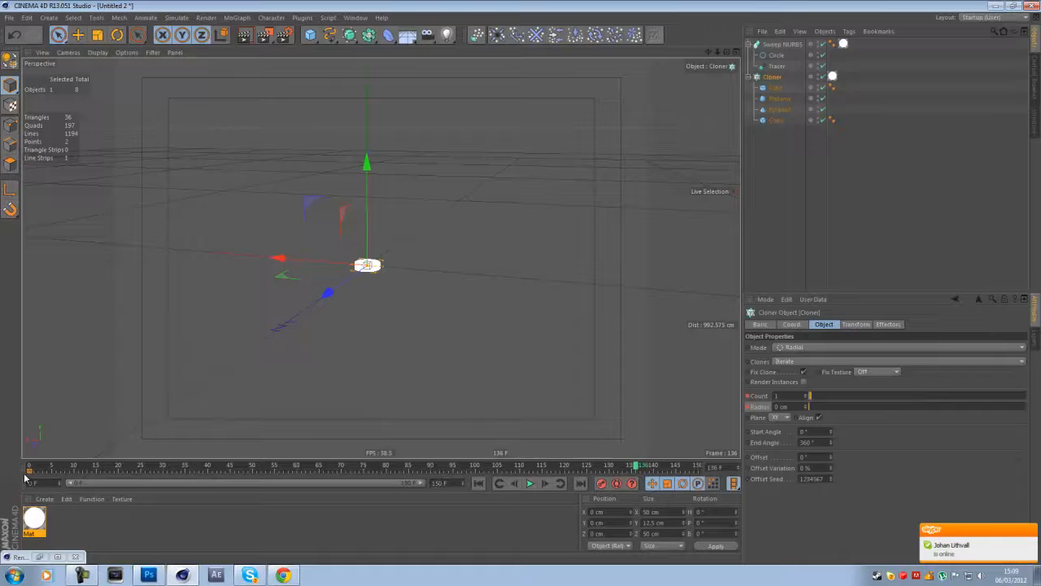
# At frame 90, set the Cloner's Count to 50 and Radius to 250 cm
pyautogui.moveTo(634, 470); pyautogui.dragTo(432, 496)
pyautogui.click(798, 395)
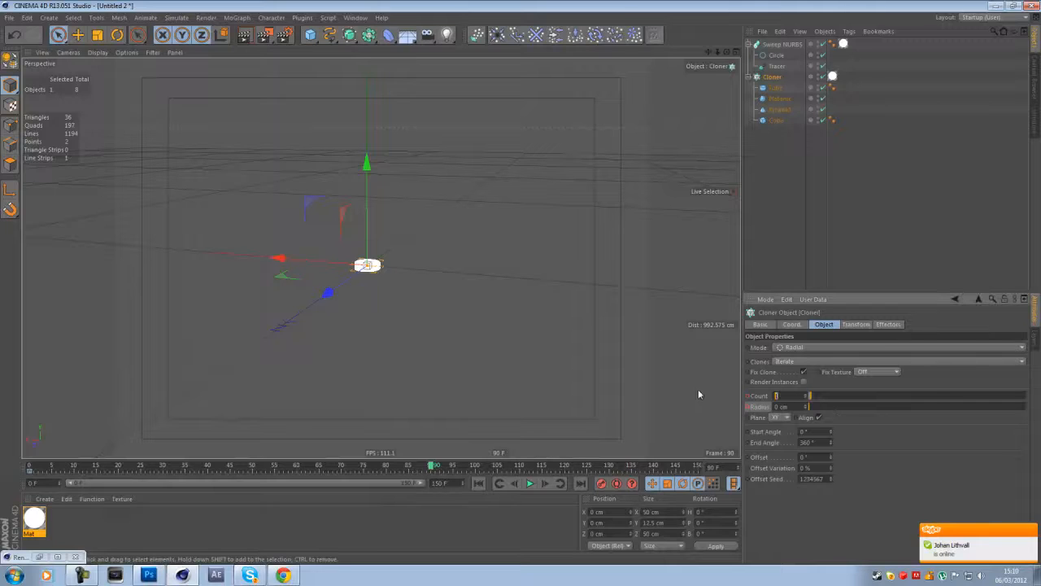
pyautogui.write('50')
pyautogui.press('Return')
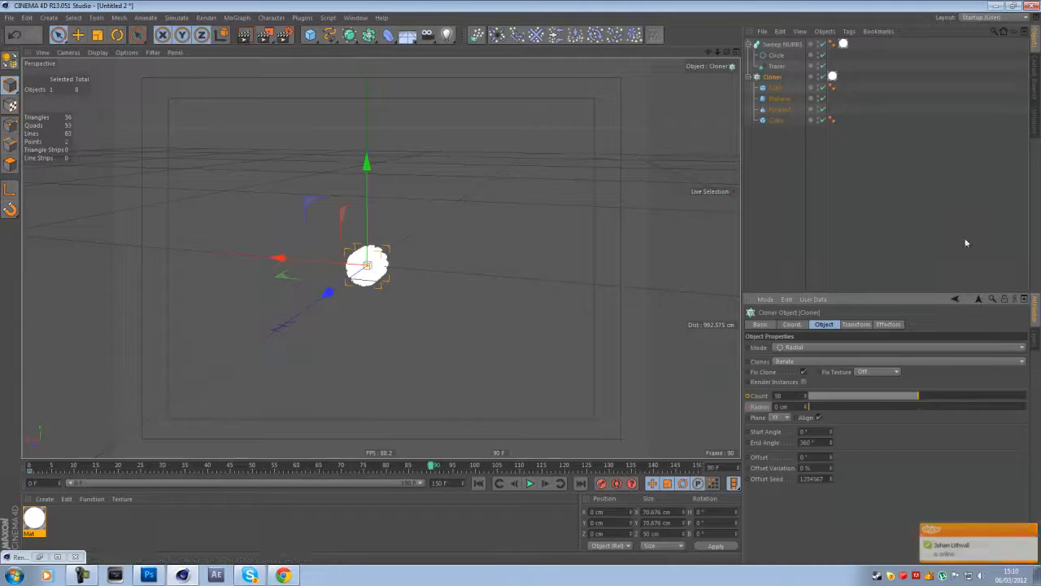
pyautogui.moveTo(796, 407); pyautogui.dragTo(635, 395)
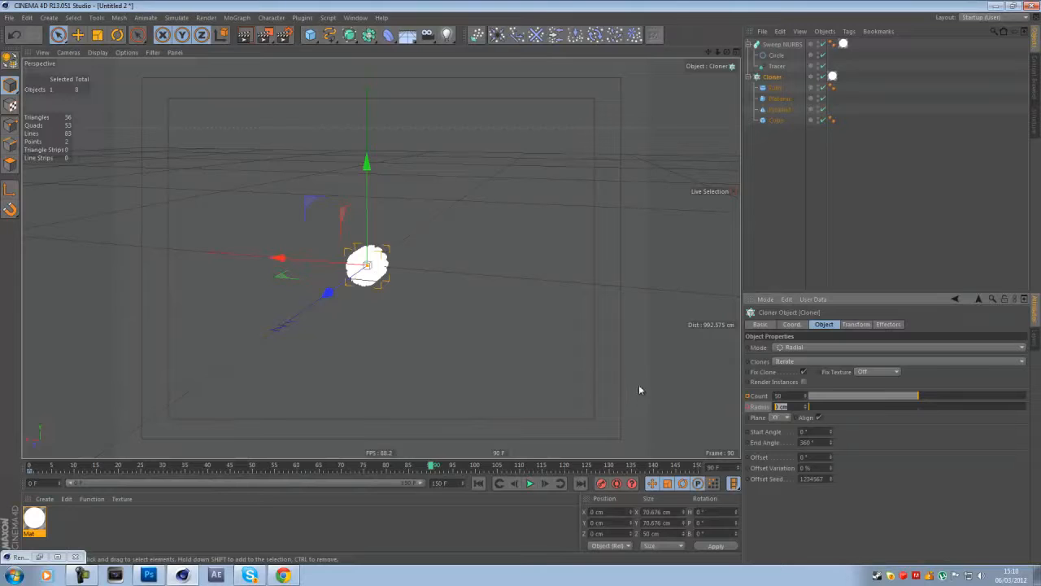
pyautogui.write('250')
pyautogui.press('Return')
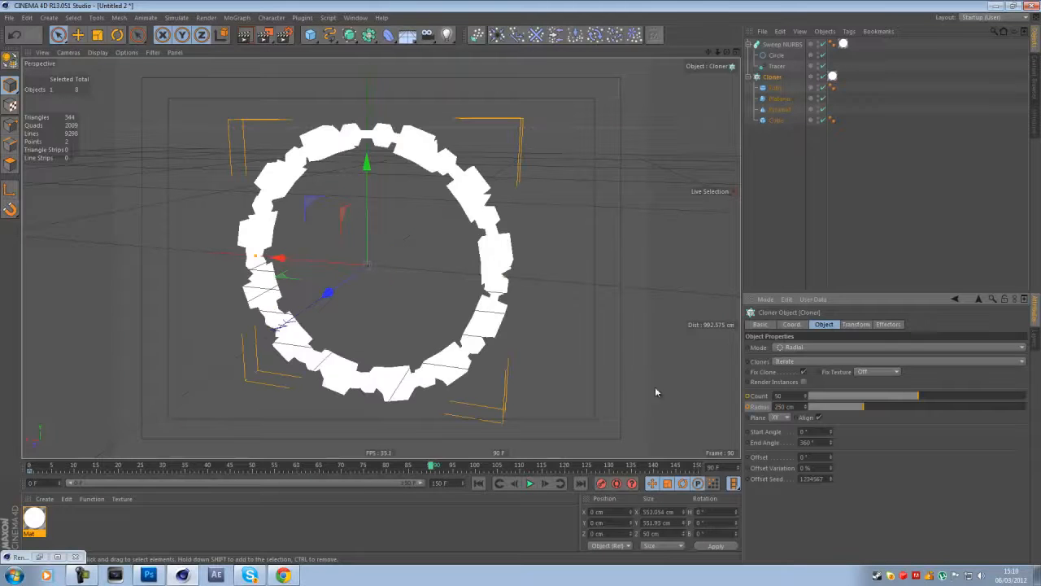
# Try a larger Cloner Radius, and settle on 300 cm
pyautogui.moveTo(870, 405); pyautogui.dragTo(913, 412)
pyautogui.doubleClick(790, 406)
pyautogui.write('300')
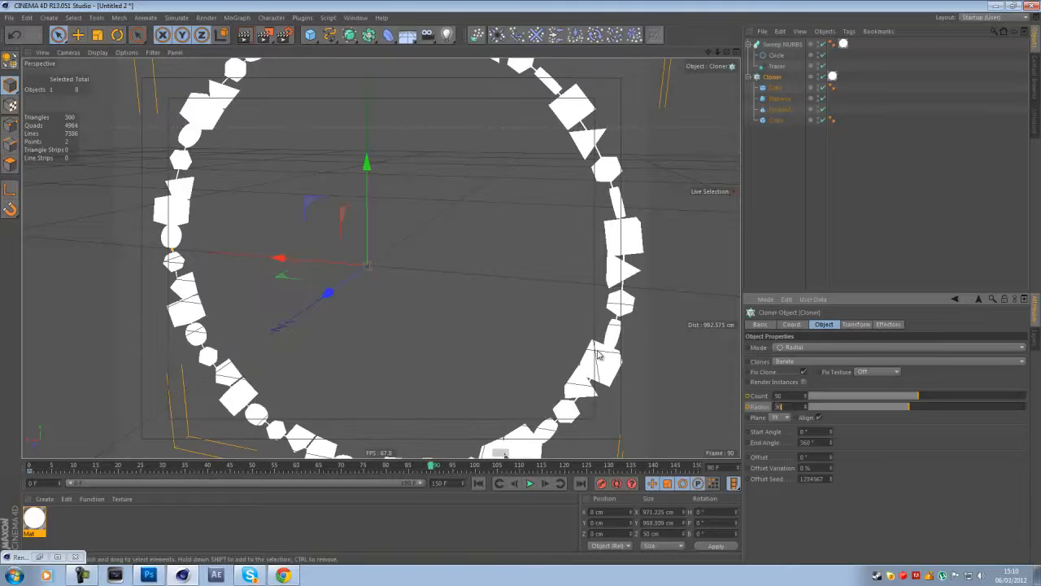
pyautogui.press('Return')
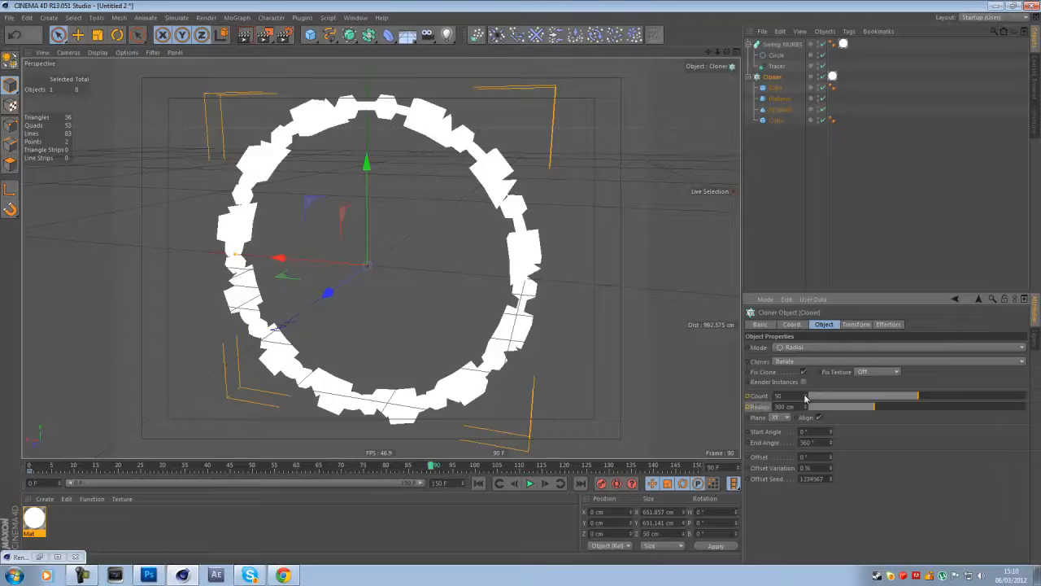
# Keyframe the Cloner's Count and Radius at frame 90 and render the view to check the ring
pyautogui.moveTo(751, 396); pyautogui.dragTo(750, 407)
pyautogui.keyDown('ctrl'); pyautogui.click(747, 396); pyautogui.keyUp('ctrl')
pyautogui.moveTo(433, 466)
pyautogui.mouseDown()
pyautogui.moveTo(34, 466)
pyautogui.moveTo(386, 466)
pyautogui.moveTo(127, 468)
pyautogui.moveTo(436, 476)
pyautogui.mouseUp()
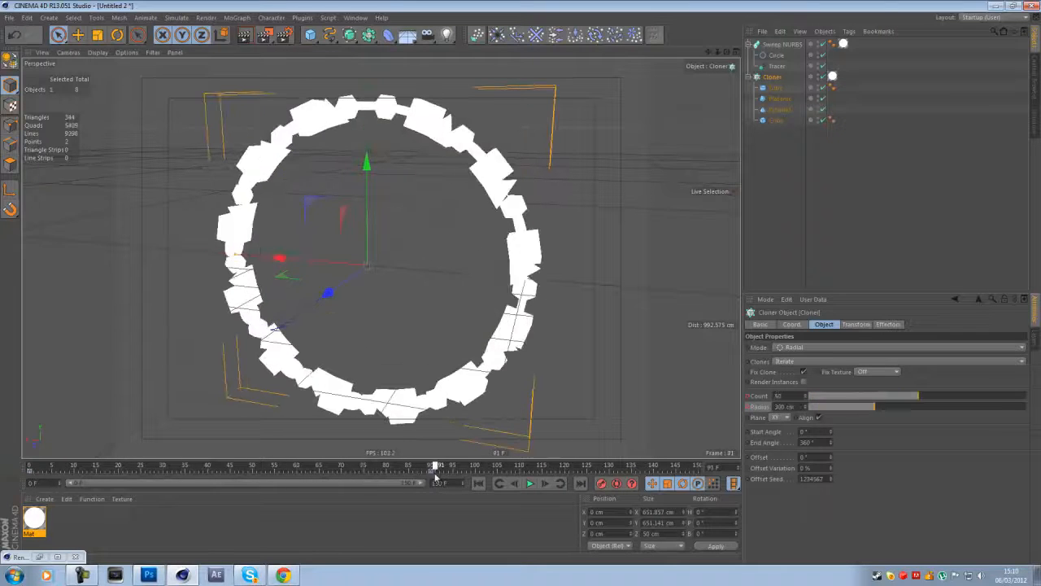
pyautogui.click(244, 34)
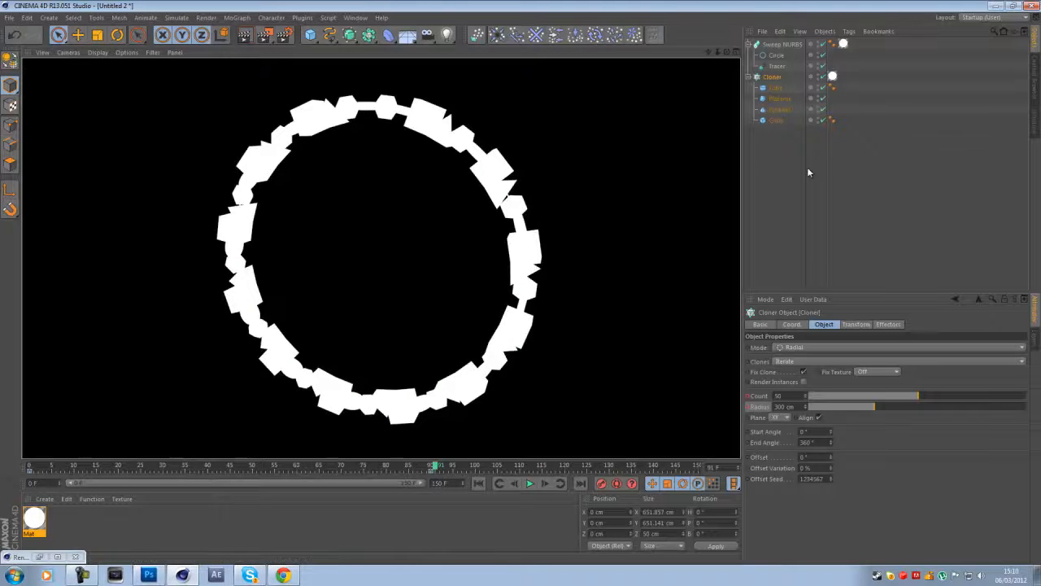
# Add a Random effector to the Cloner and inspect the scattered clones from another angle
pyautogui.click(773, 76)
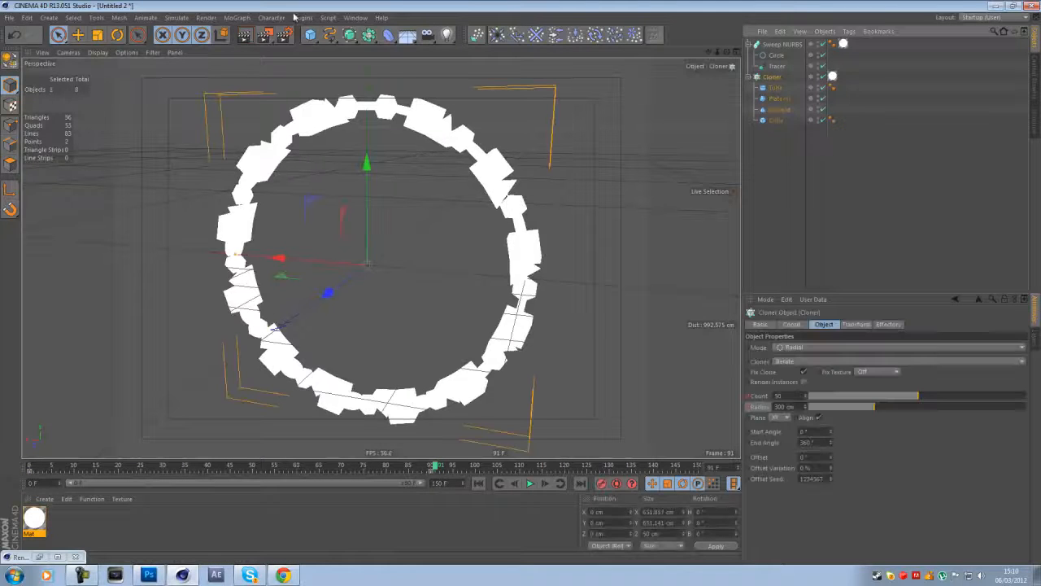
pyautogui.click(241, 18)
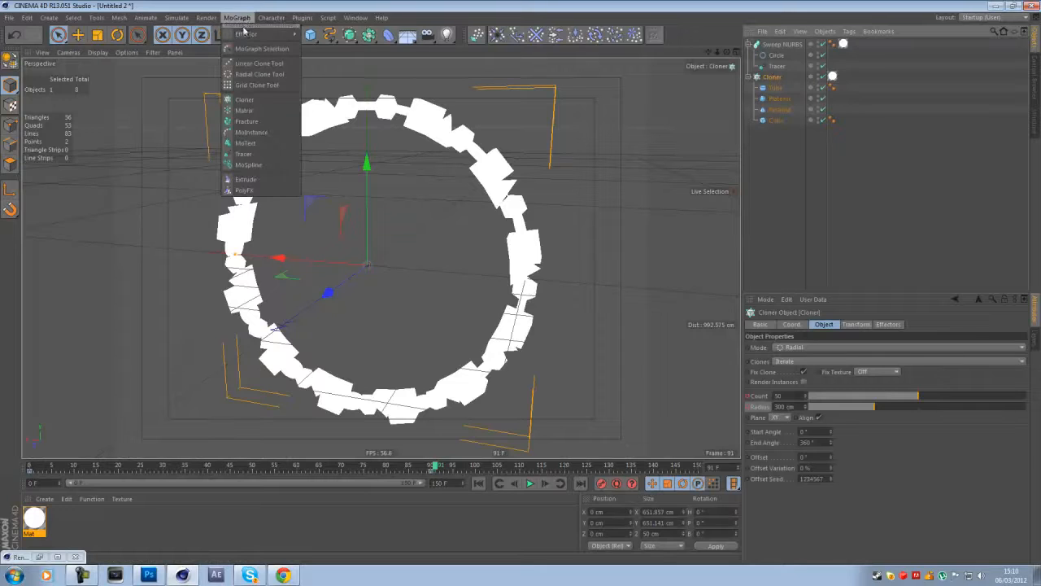
pyautogui.moveTo(248, 34)
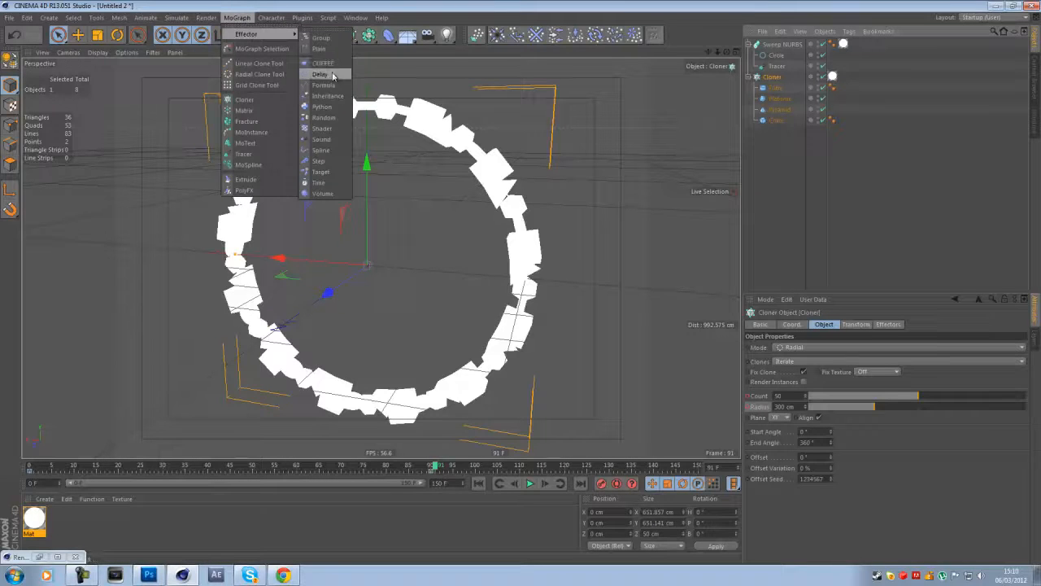
pyautogui.click(323, 118)
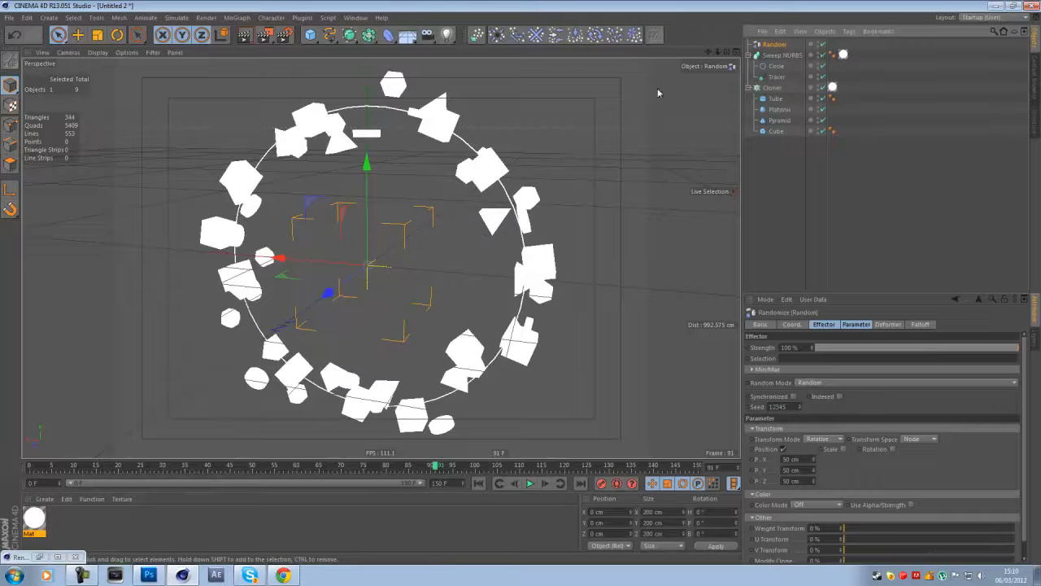
pyautogui.moveTo(726, 52); pyautogui.dragTo(523, 286)
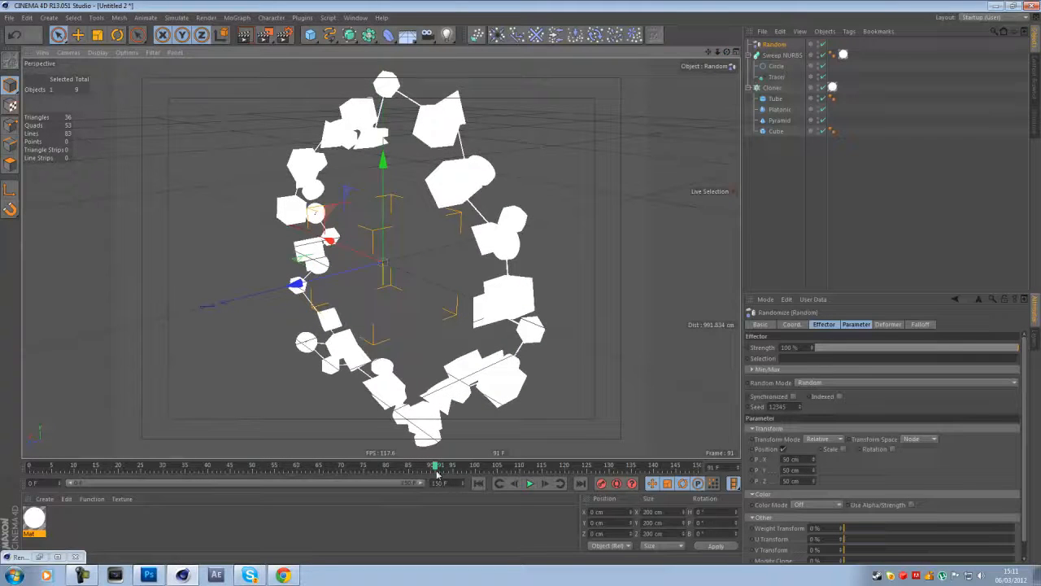
# At frame 0, set the Random effector's X, Y and Z position to 0 cm and keyframe all three values
pyautogui.moveTo(435, 469); pyautogui.dragTo(9, 455)
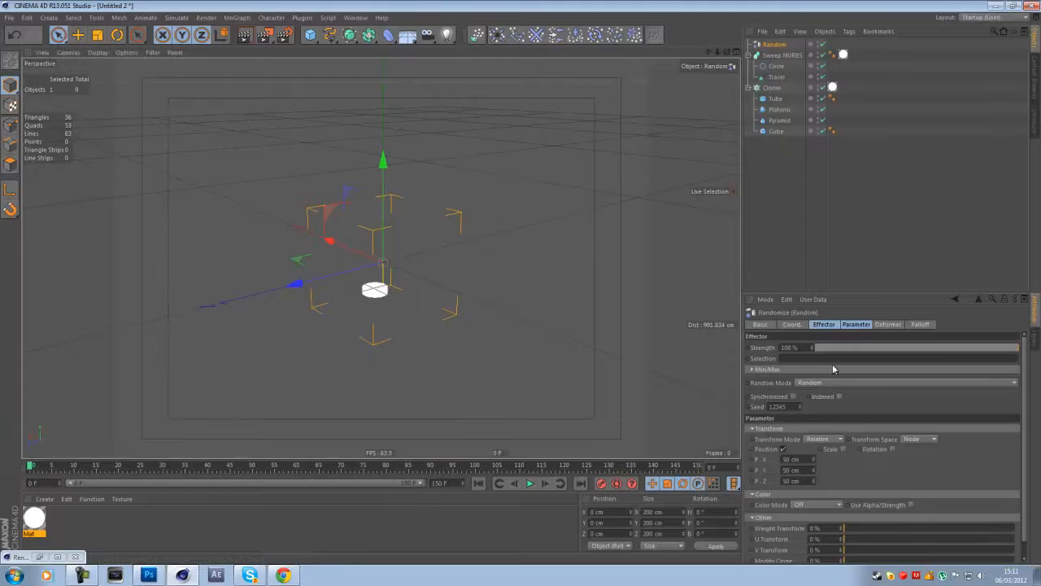
pyautogui.click(853, 325)
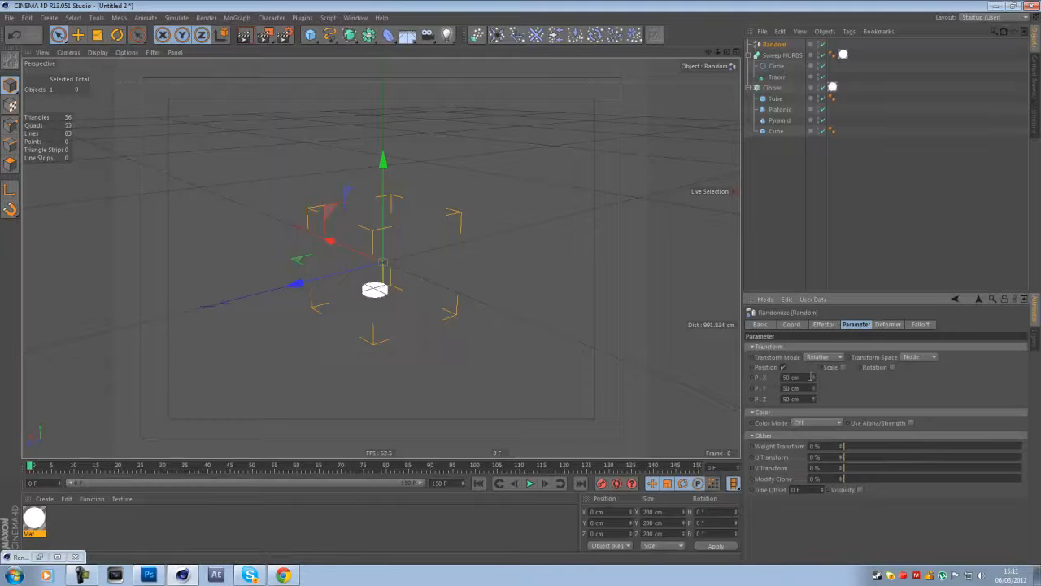
pyautogui.doubleClick(801, 377)
pyautogui.write('0')
pyautogui.press('Tab')
pyautogui.write('0')
pyautogui.press('Tab')
pyautogui.write('0')
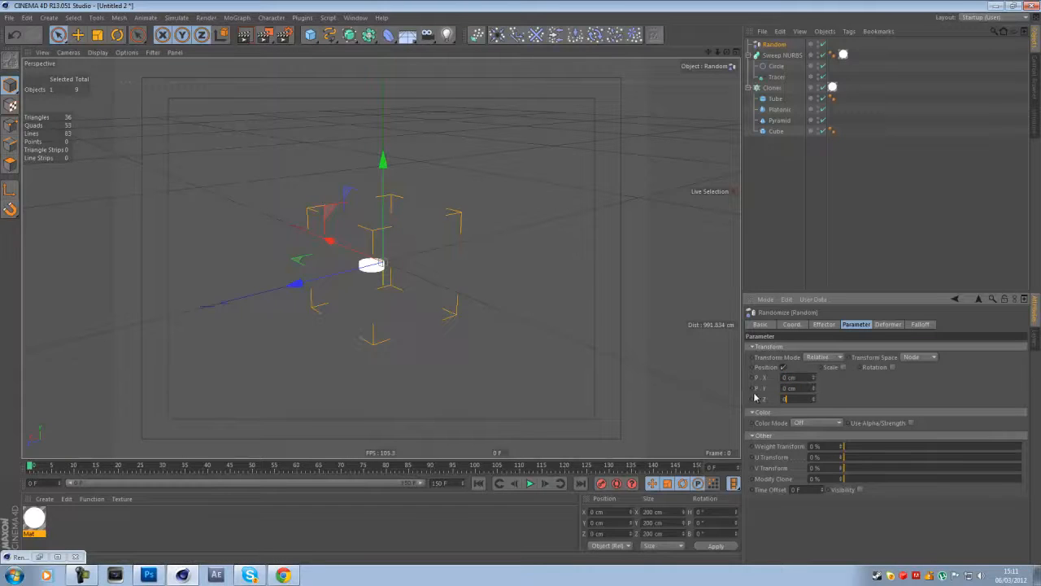
pyautogui.press('Return')
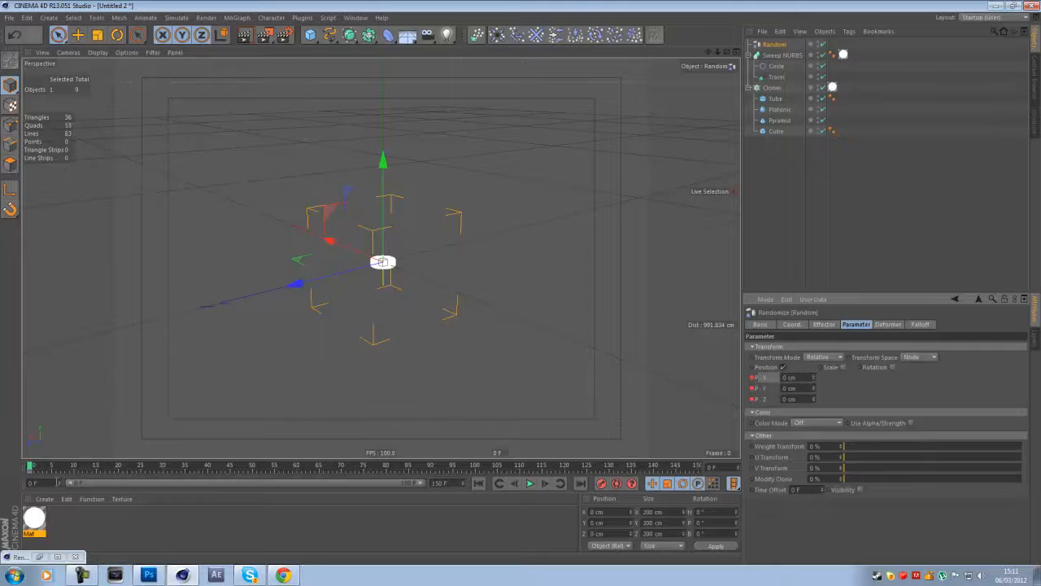
# At frame 90, set the Random effector's X, Y and Z position to 300 cm and keyframe all three values
pyautogui.moveTo(33, 470); pyautogui.dragTo(430, 524)
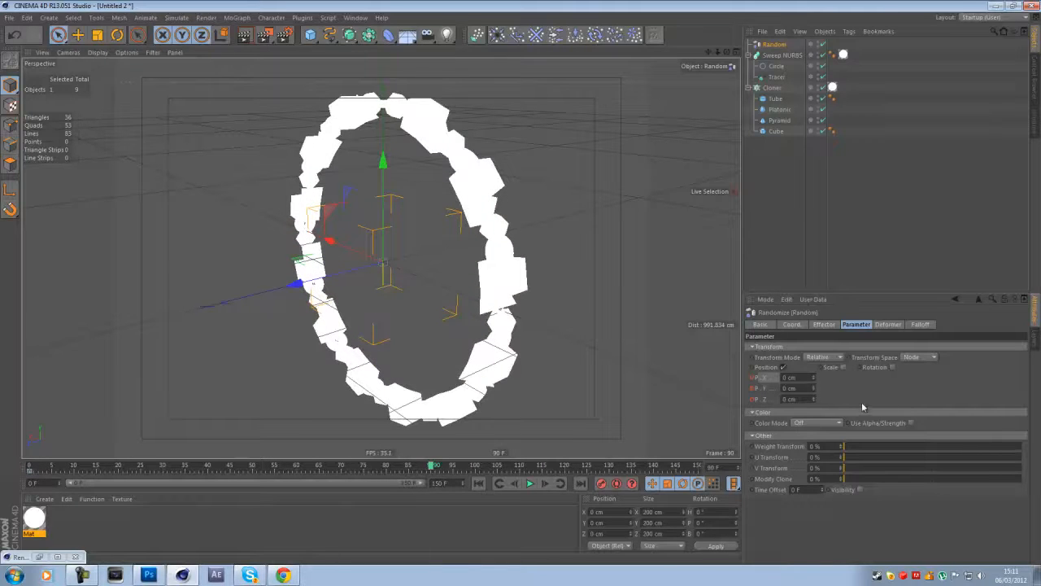
pyautogui.click(811, 378)
pyautogui.write('30')
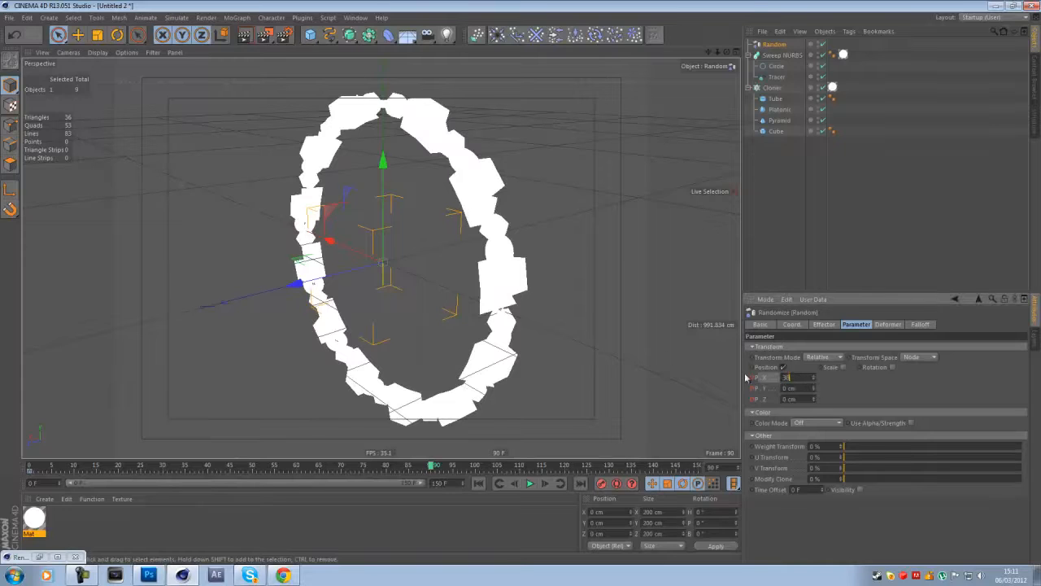
pyautogui.write('0')
pyautogui.press('Tab')
pyautogui.write('300')
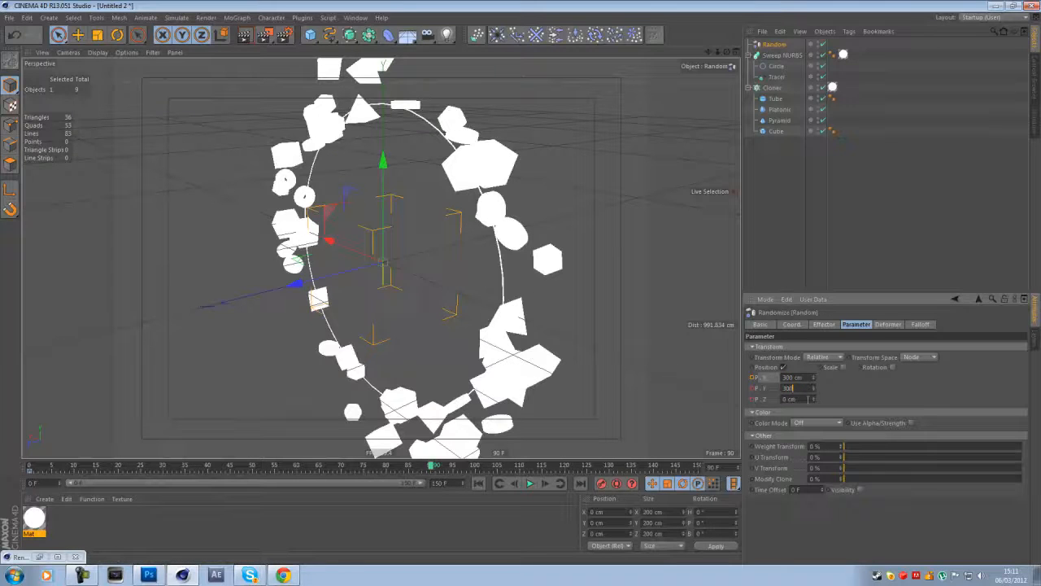
pyautogui.press('Tab')
pyautogui.write('300')
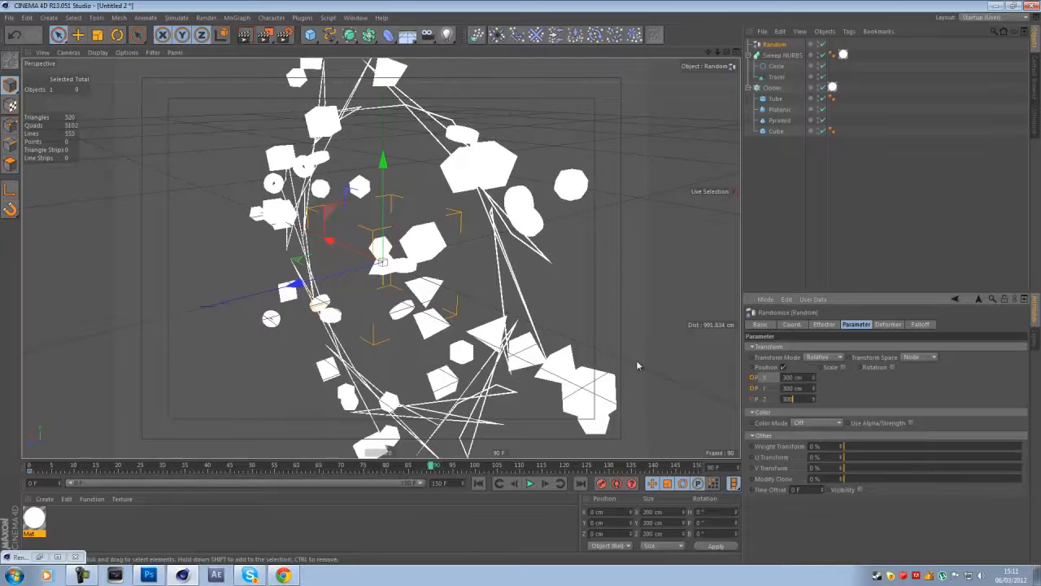
pyautogui.press('Return')
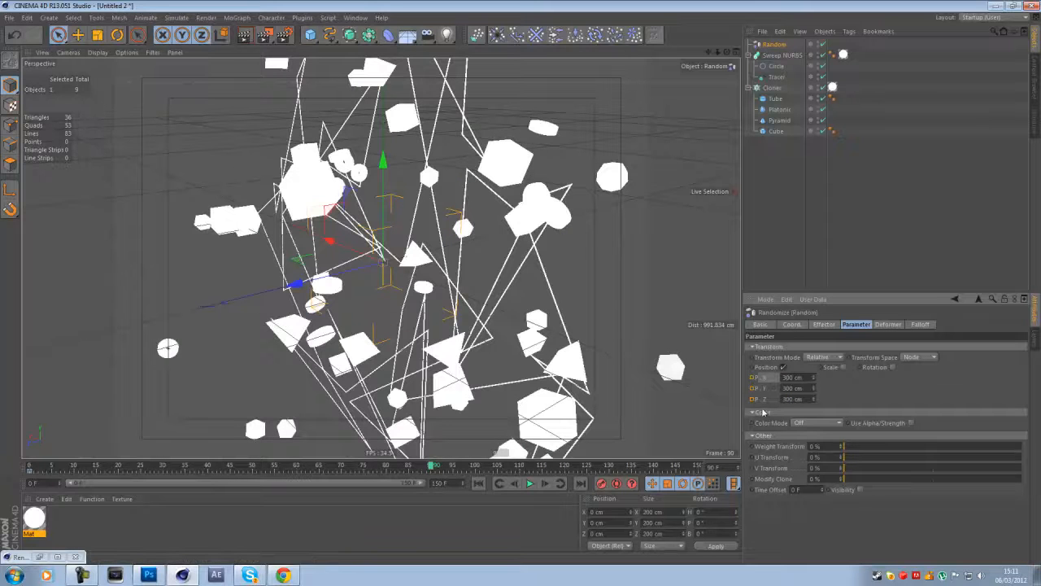
pyautogui.keyDown('ctrl'); pyautogui.click(753, 400); pyautogui.keyUp('ctrl')
pyautogui.keyDown('ctrl'); pyautogui.click(753, 389); pyautogui.keyUp('ctrl')
pyautogui.keyDown('ctrl'); pyautogui.click(753, 378); pyautogui.keyUp('ctrl')
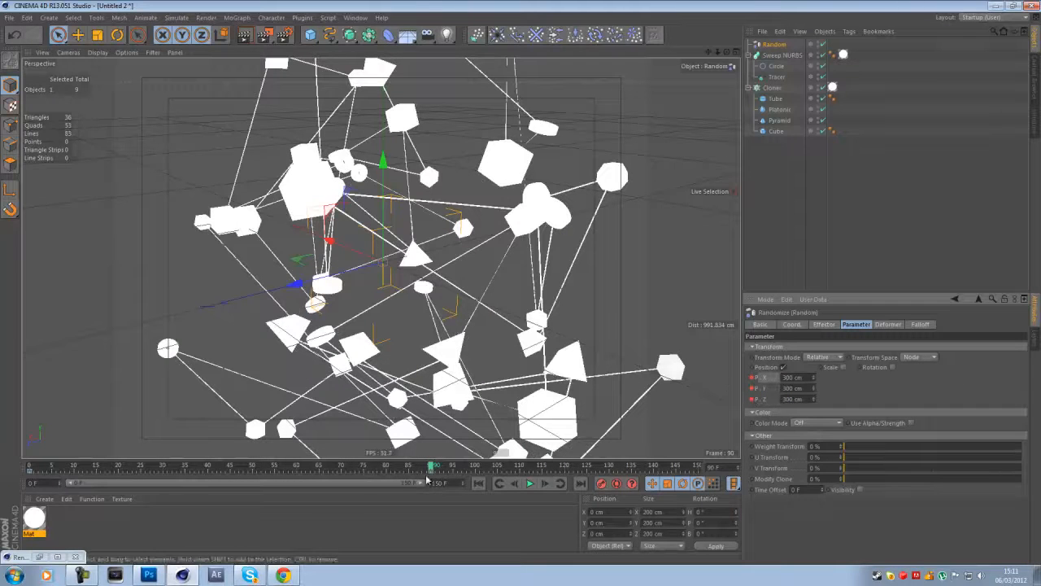
# Reduce the Random effector's X, Y and Z position to 250 cm, update the frame 90 keyframes, and return to frame 0
pyautogui.scroll(-3, 574, 192)
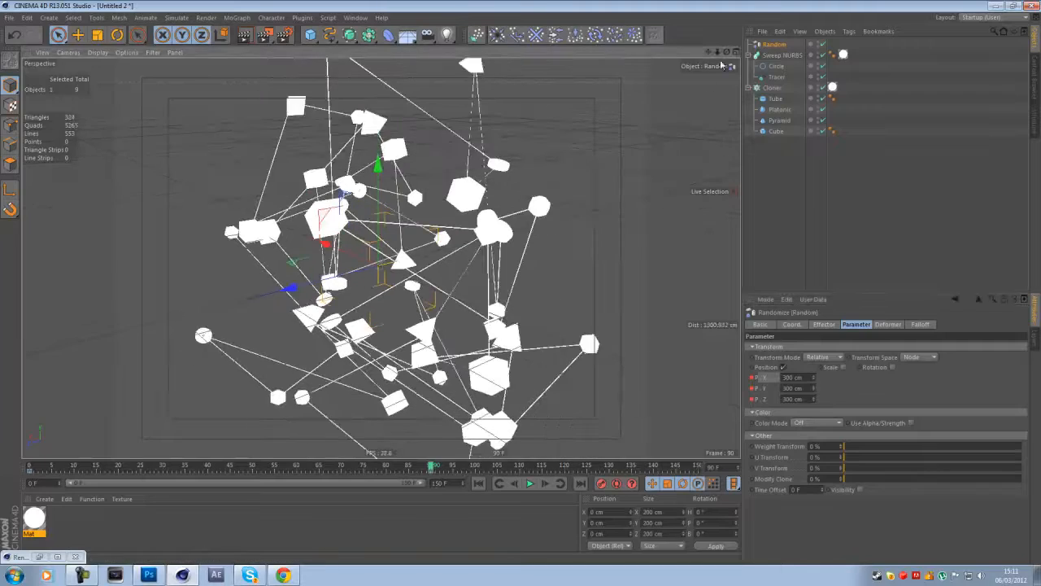
pyautogui.moveTo(727, 53); pyautogui.dragTo(522, 288)
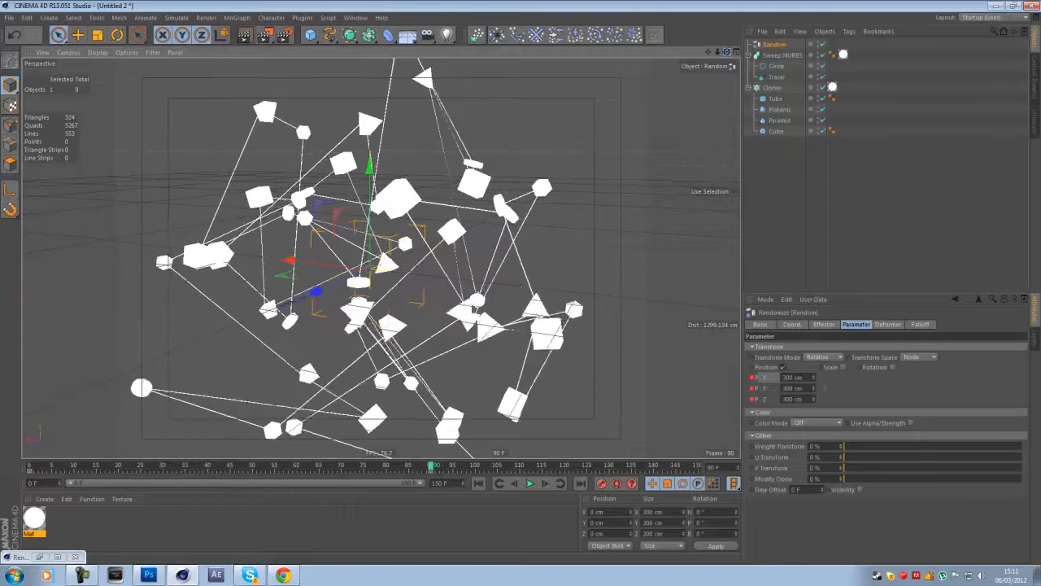
pyautogui.click(793, 378)
pyautogui.write('250')
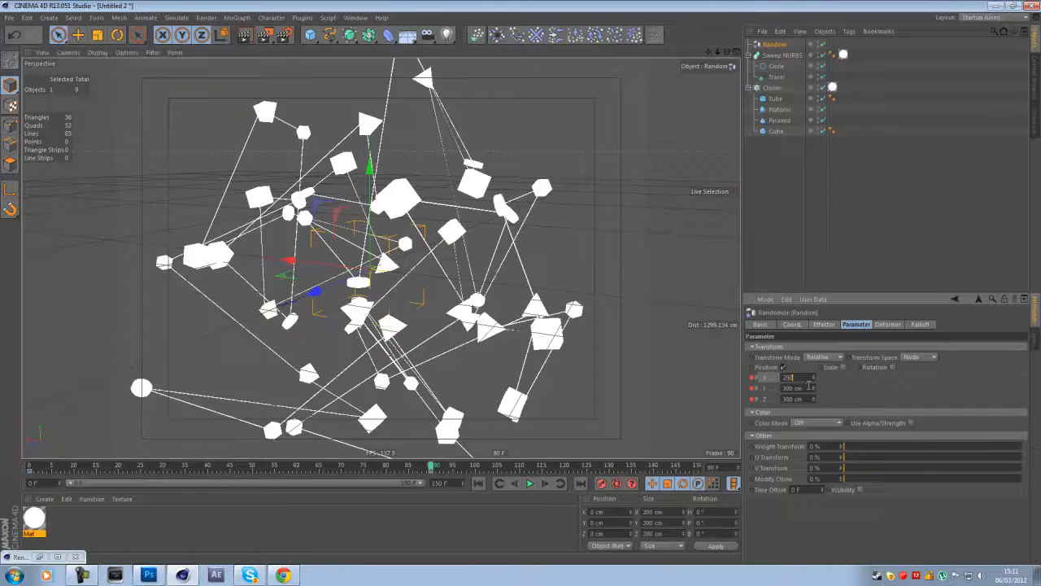
pyautogui.press('Tab')
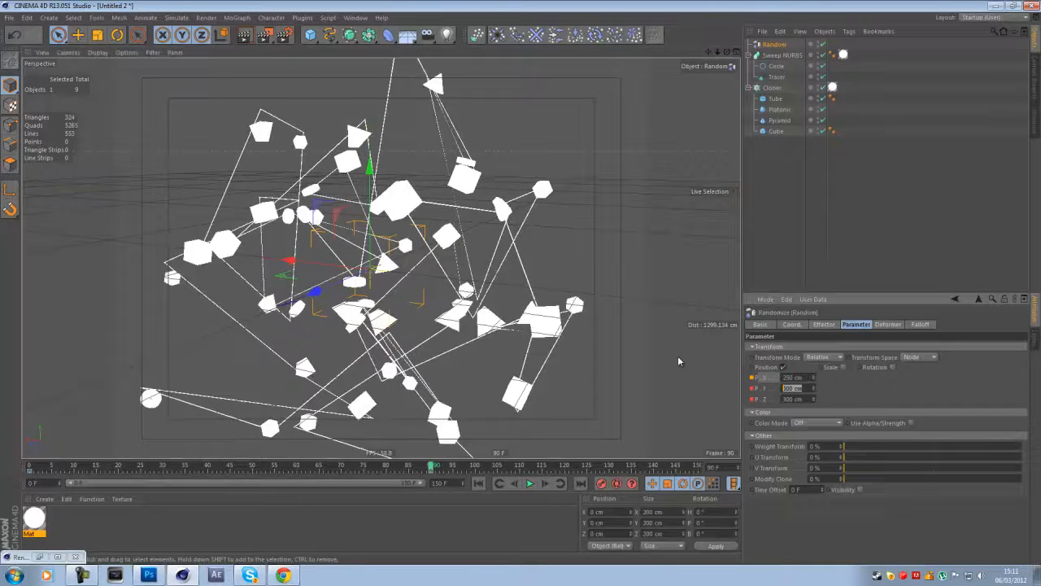
pyautogui.write('250')
pyautogui.press('Tab')
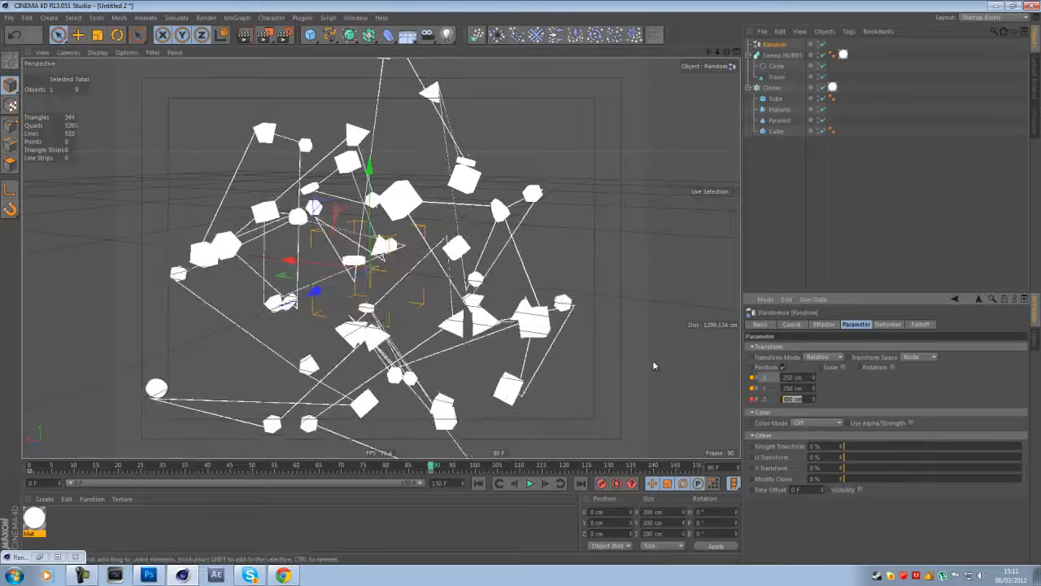
pyautogui.write('250')
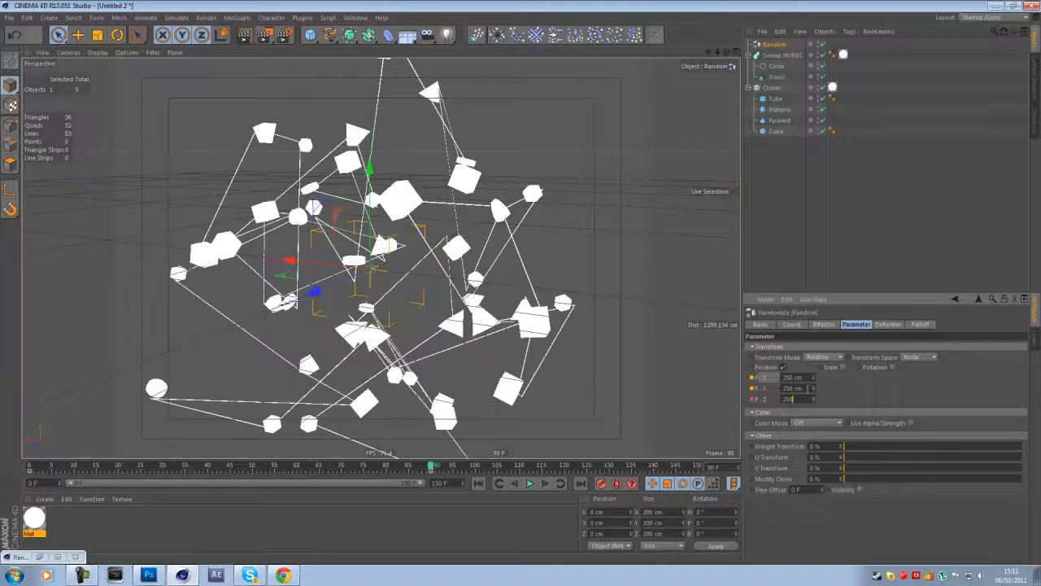
pyautogui.press('Return')
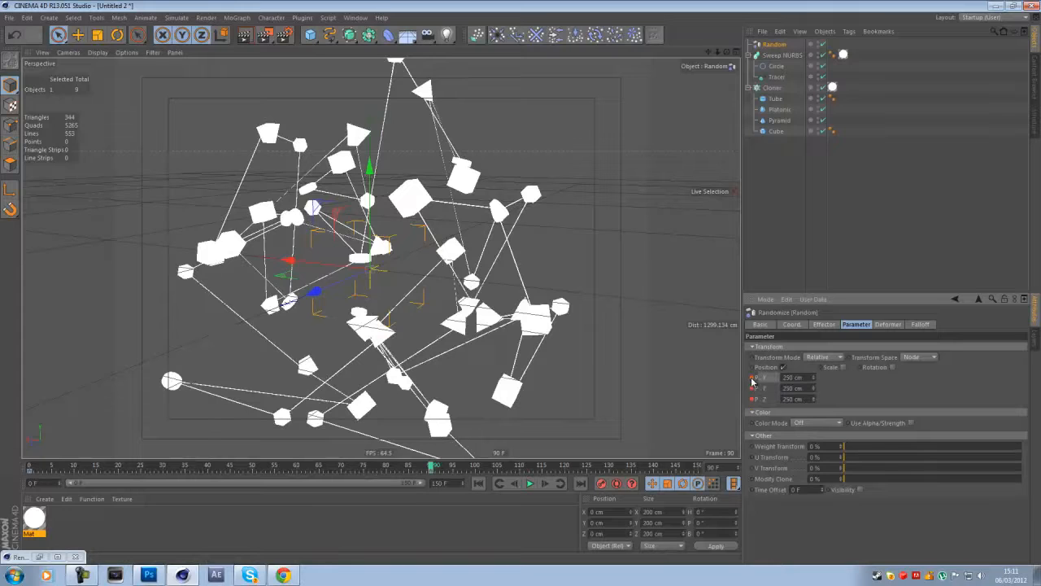
pyautogui.moveTo(431, 466); pyautogui.dragTo(0, 458)
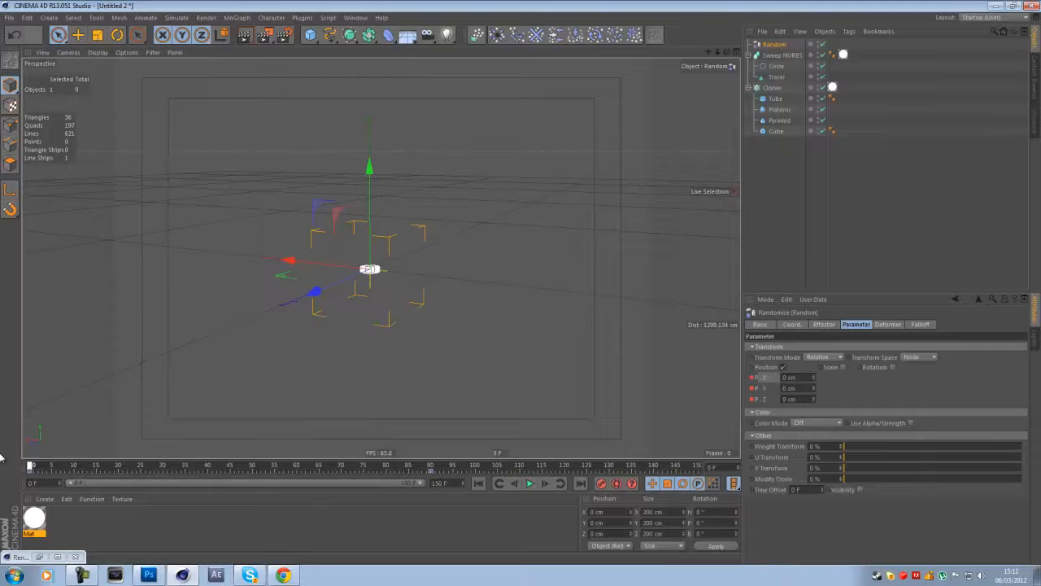
# Play the animation from frame 0 and scrub the timeline to review how the clones spread out
pyautogui.click(529, 483)
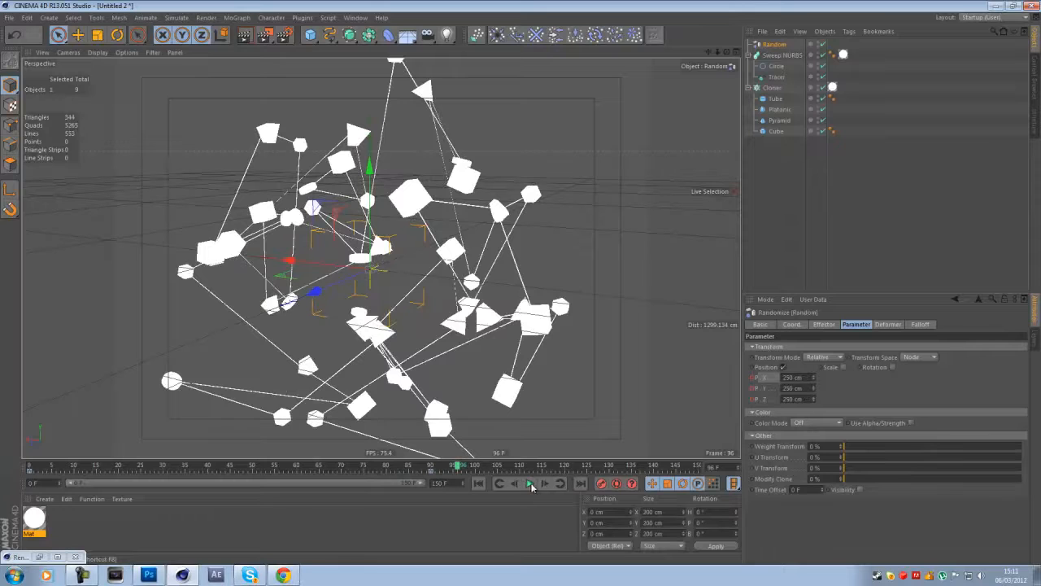
pyautogui.moveTo(425, 465); pyautogui.dragTo(30, 465)
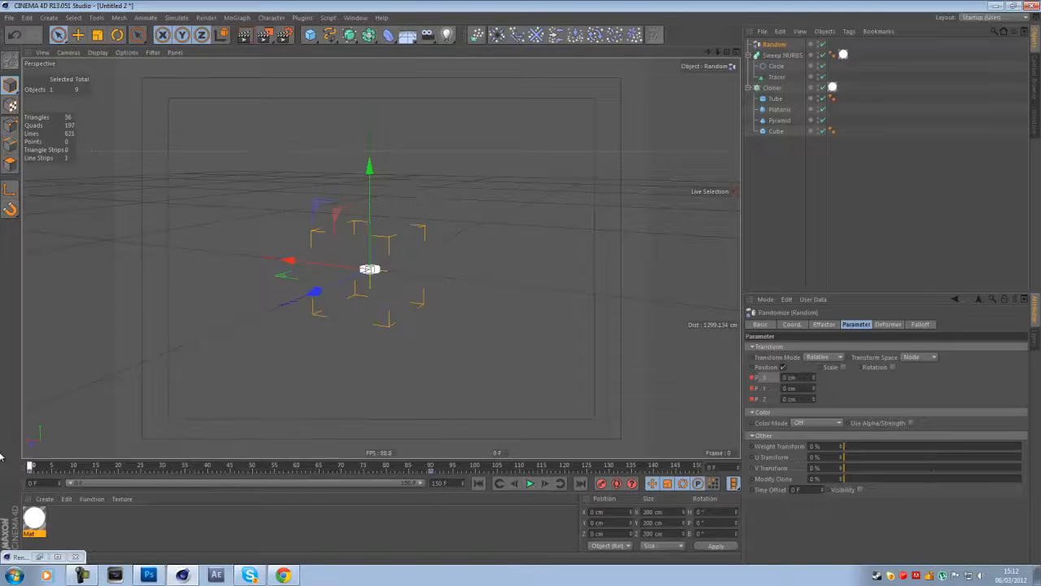
pyautogui.click(531, 484)
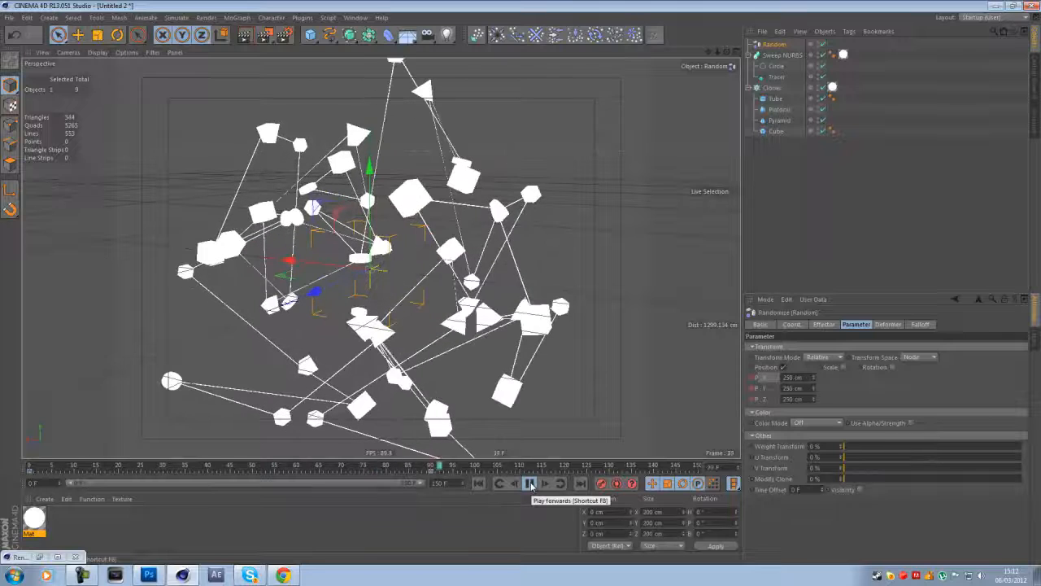
pyautogui.click(530, 484)
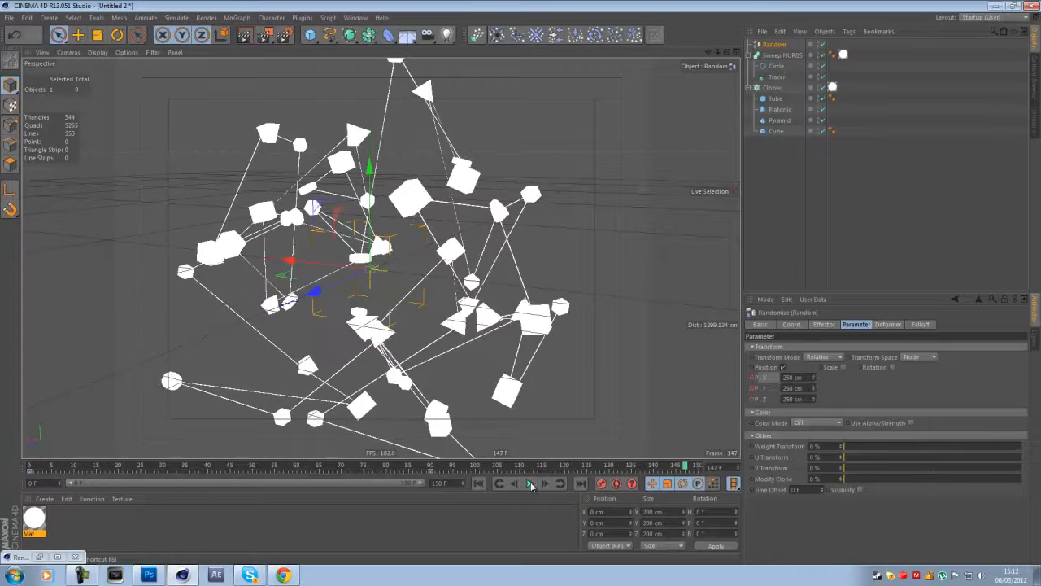
pyautogui.moveTo(385, 468); pyautogui.dragTo(154, 465)
pyautogui.moveTo(102, 443); pyautogui.dragTo(373, 483)
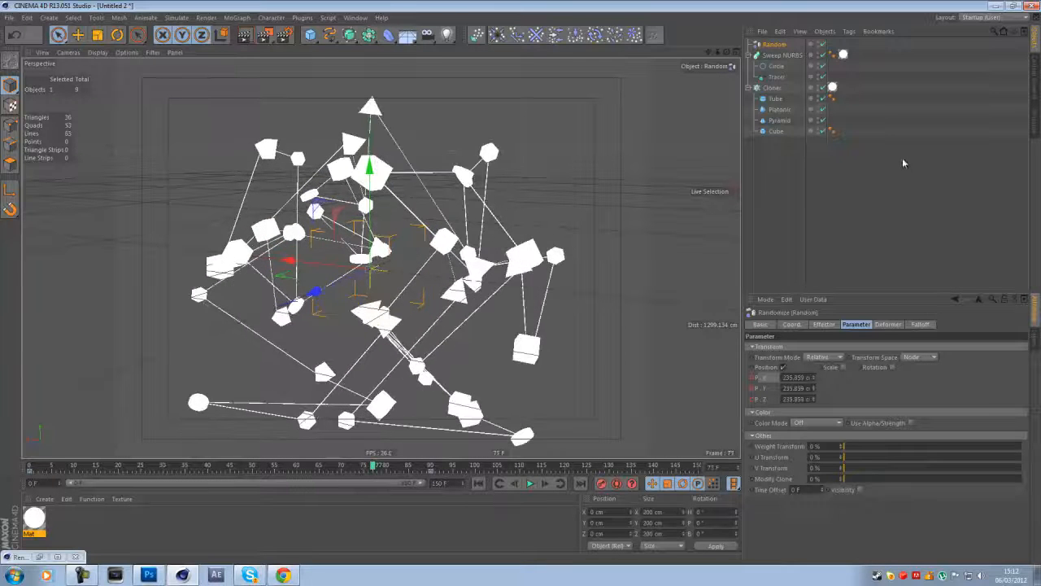
# Add a Delay effector to the Cloner and show its effector settings
pyautogui.click(802, 182)
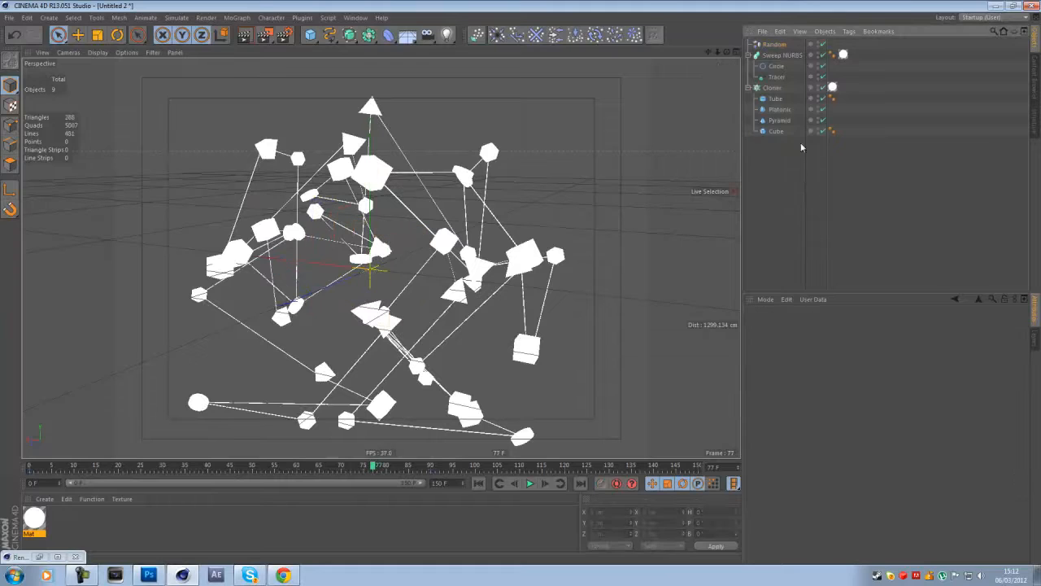
pyautogui.click(772, 88)
pyautogui.click(242, 18)
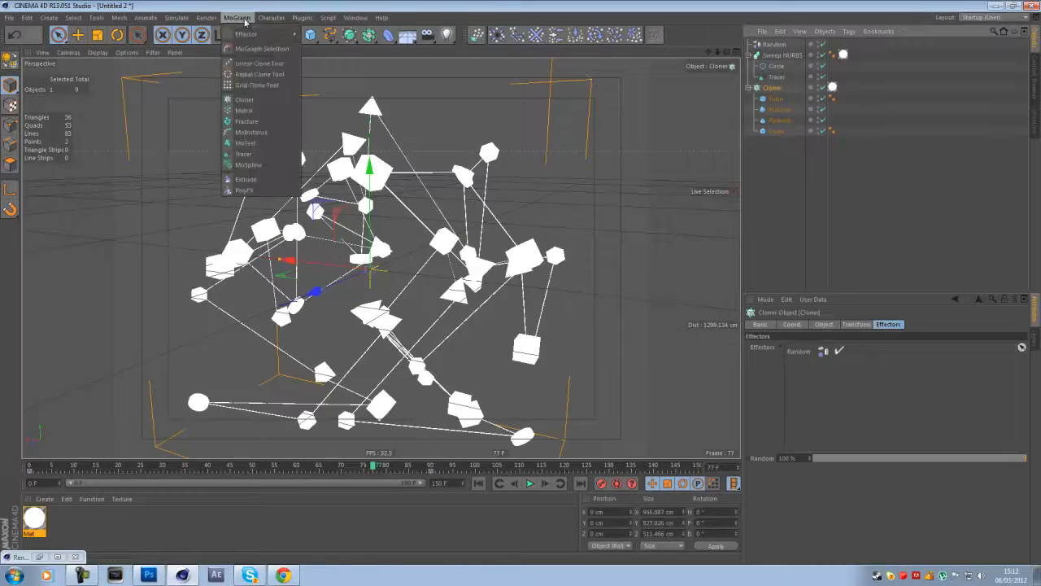
pyautogui.moveTo(247, 34)
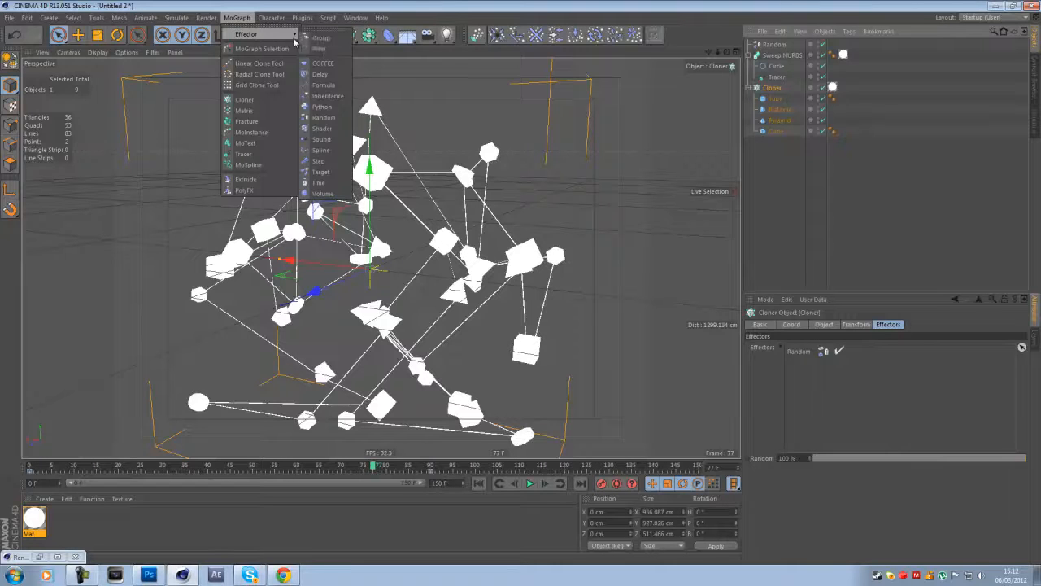
pyautogui.click(320, 74)
pyautogui.click(824, 325)
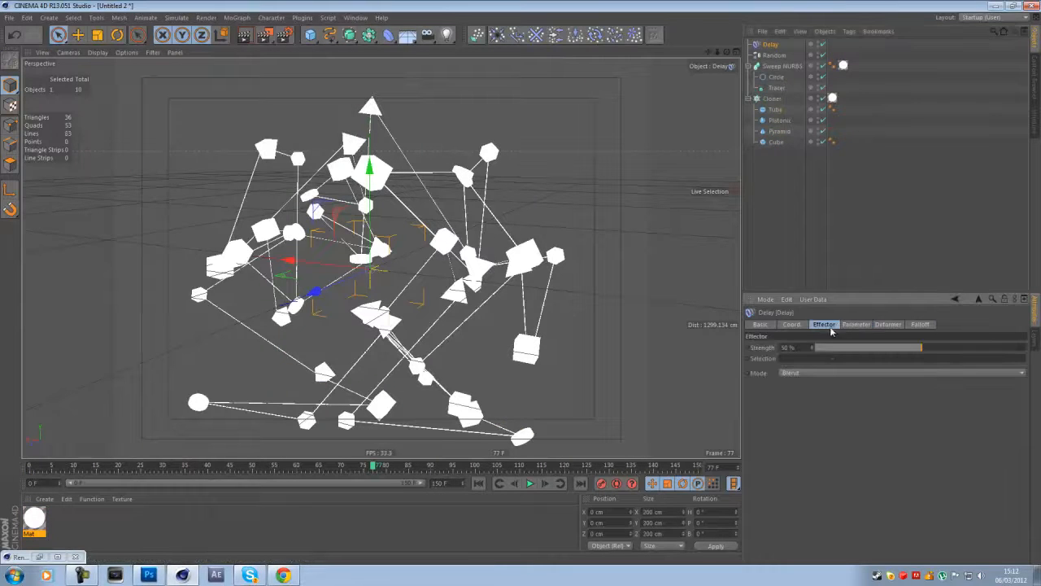
# Choose Blend as the Delay effector's mode and preview the animation from frame 0
pyautogui.click(801, 373)
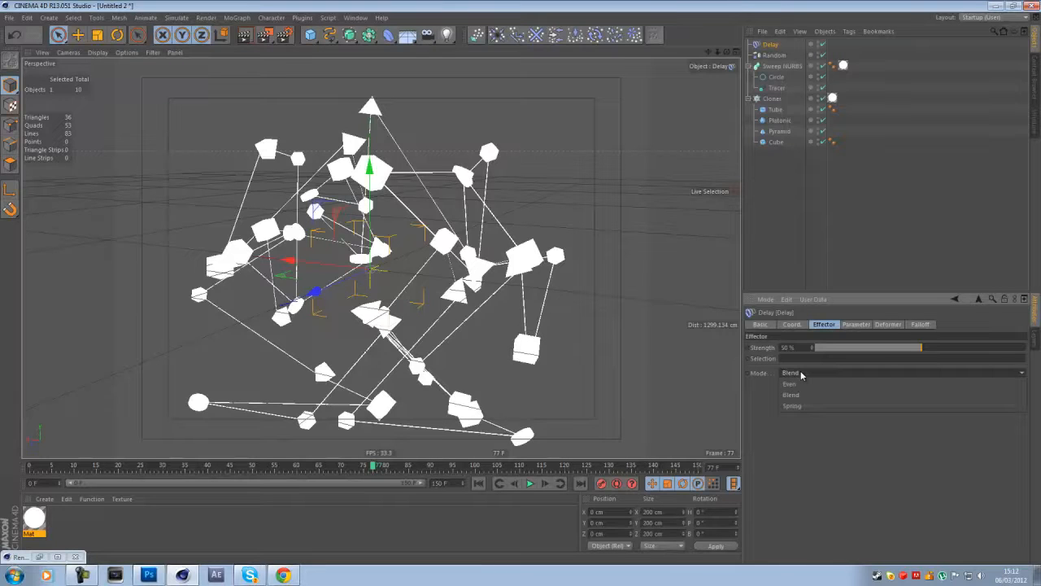
pyautogui.click(373, 466)
pyautogui.click(802, 372)
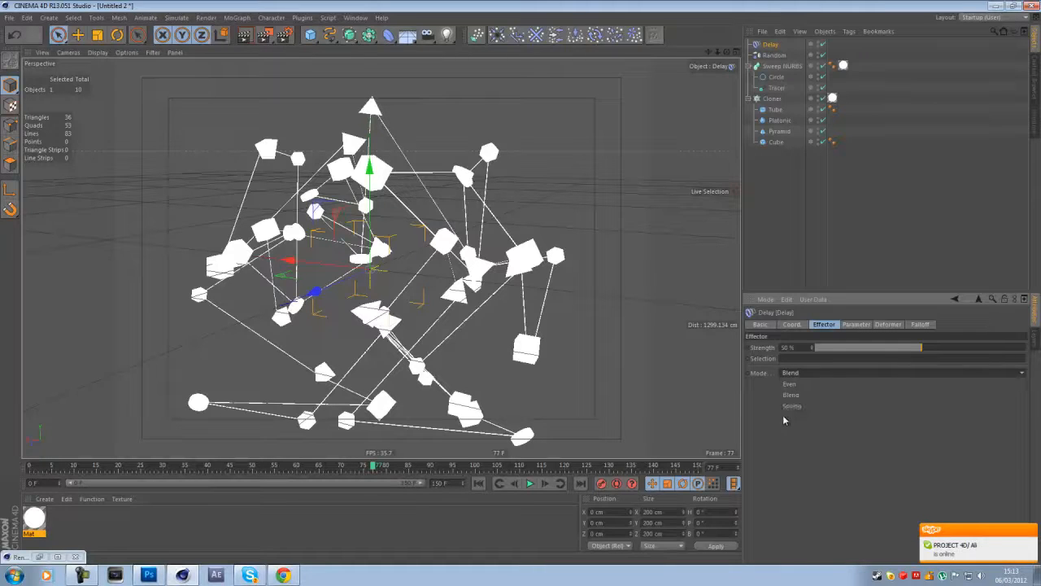
pyautogui.click(791, 395)
pyautogui.click(496, 484)
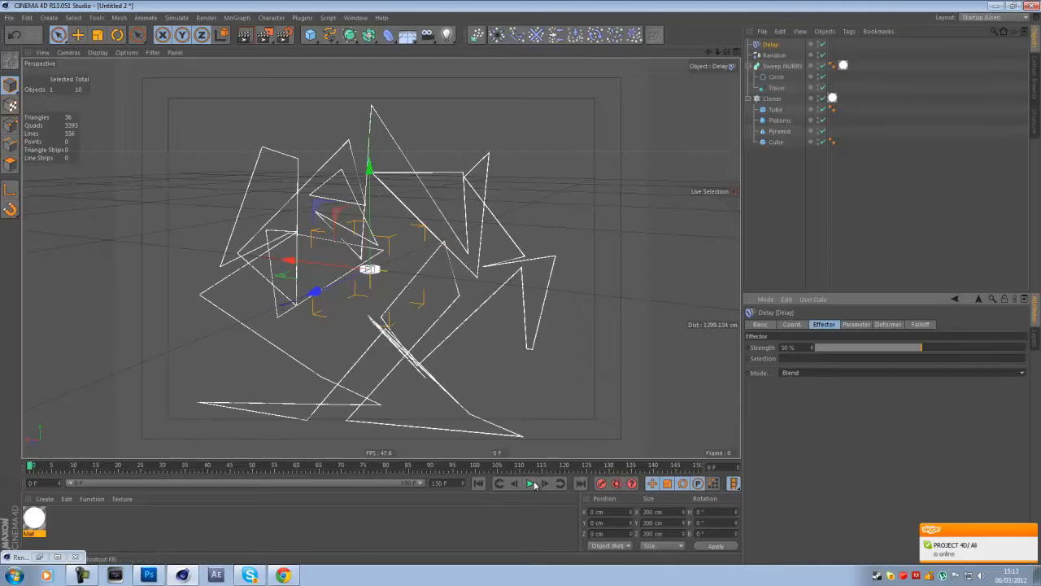
pyautogui.click(529, 484)
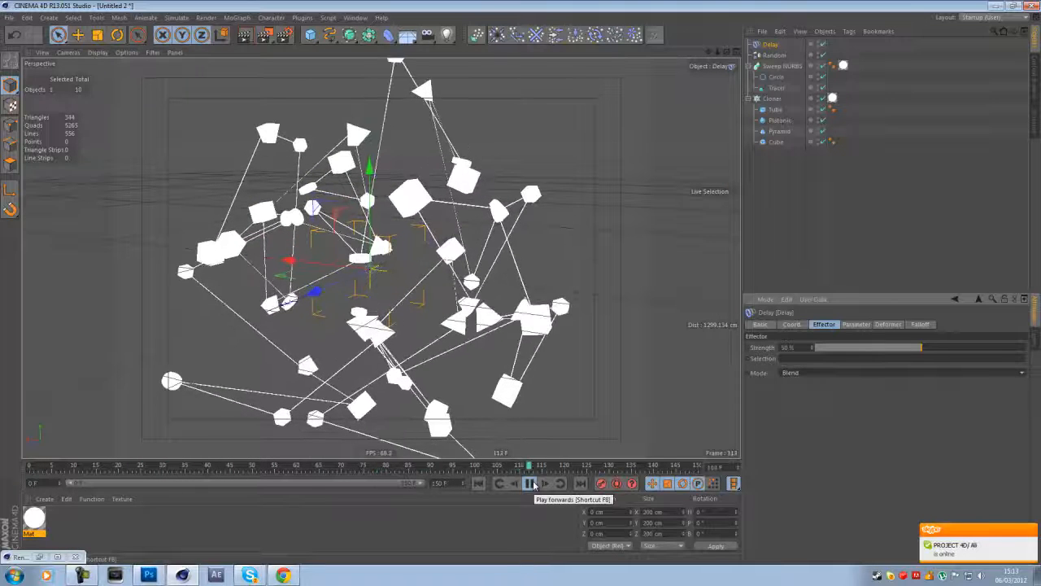
pyautogui.click(531, 483)
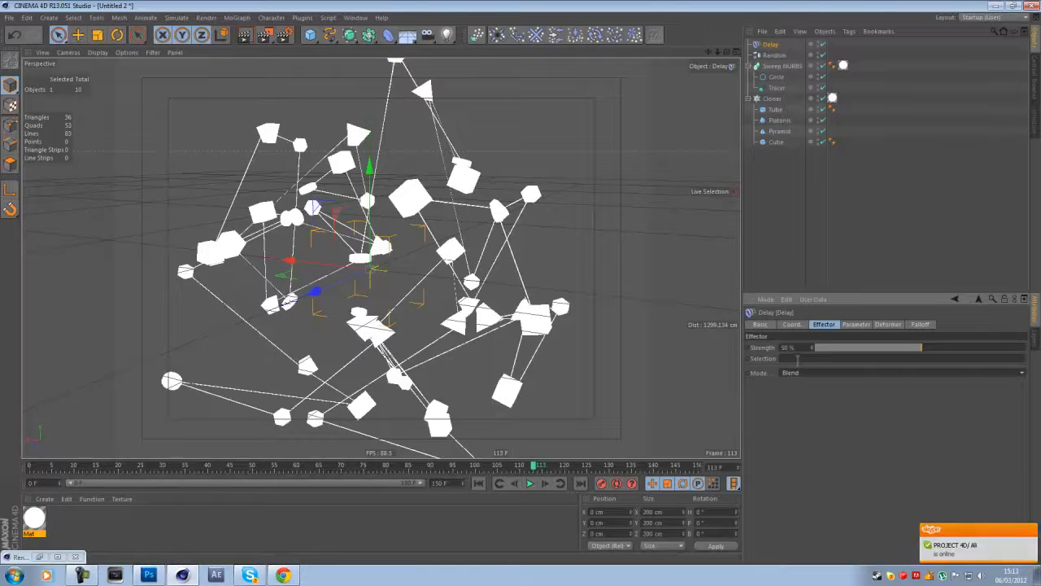
# Set the Delay effector's strength to 85% and preview the animation from frame 0
pyautogui.click(788, 348)
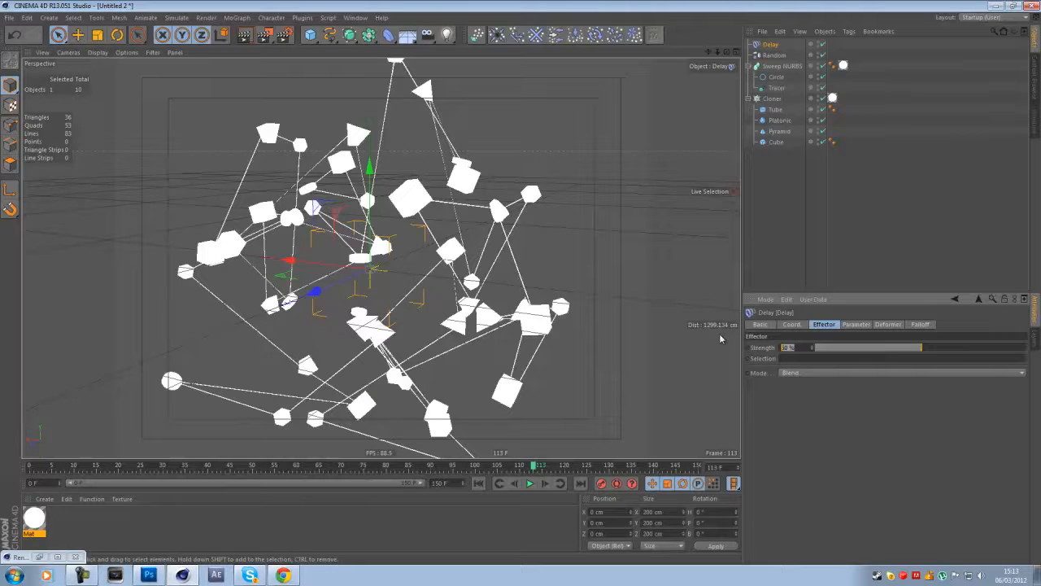
pyautogui.write('85')
pyautogui.click(904, 432)
pyautogui.click(479, 485)
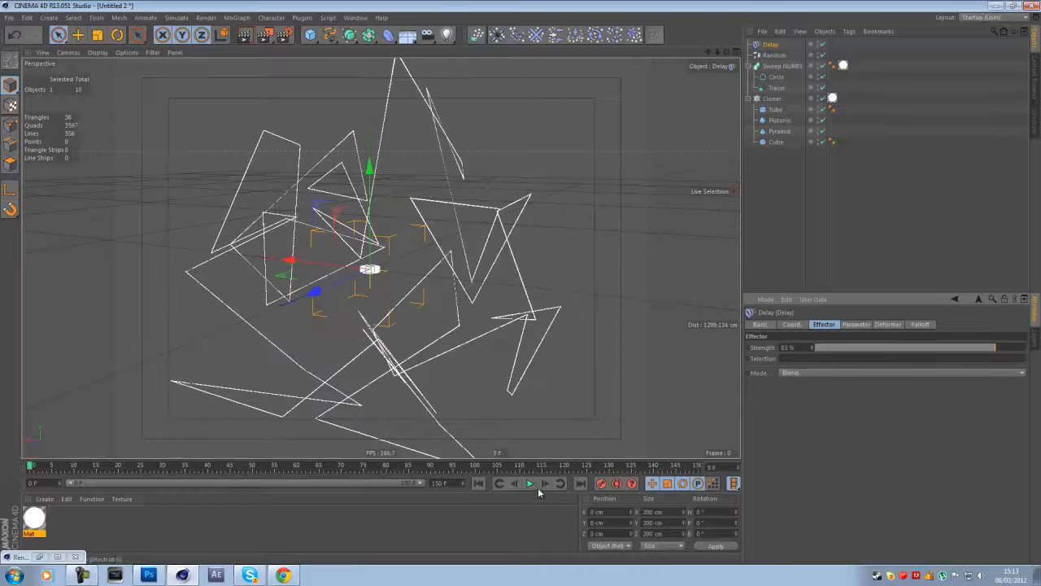
pyautogui.click(529, 485)
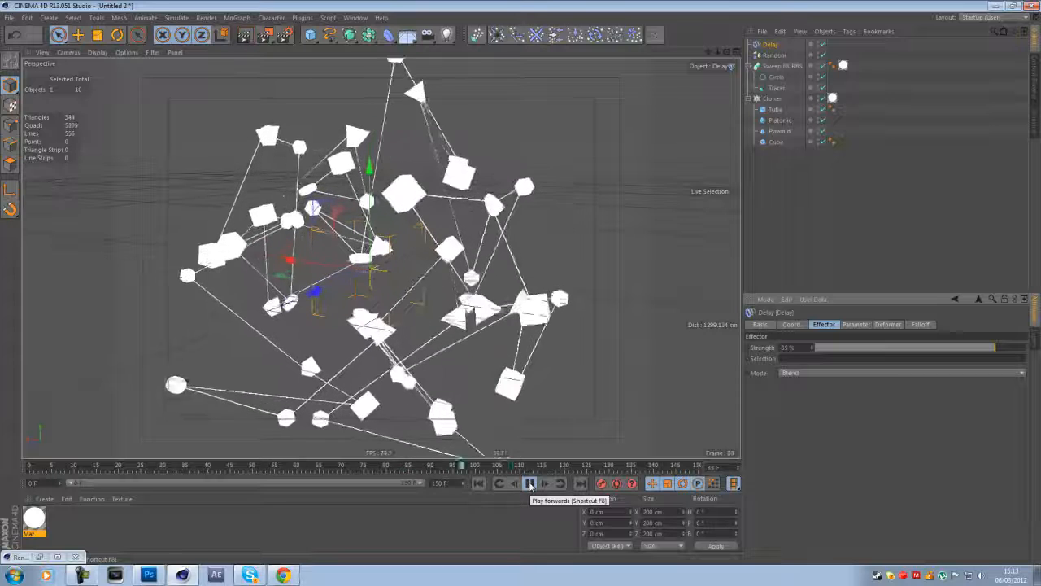
pyautogui.click(530, 485)
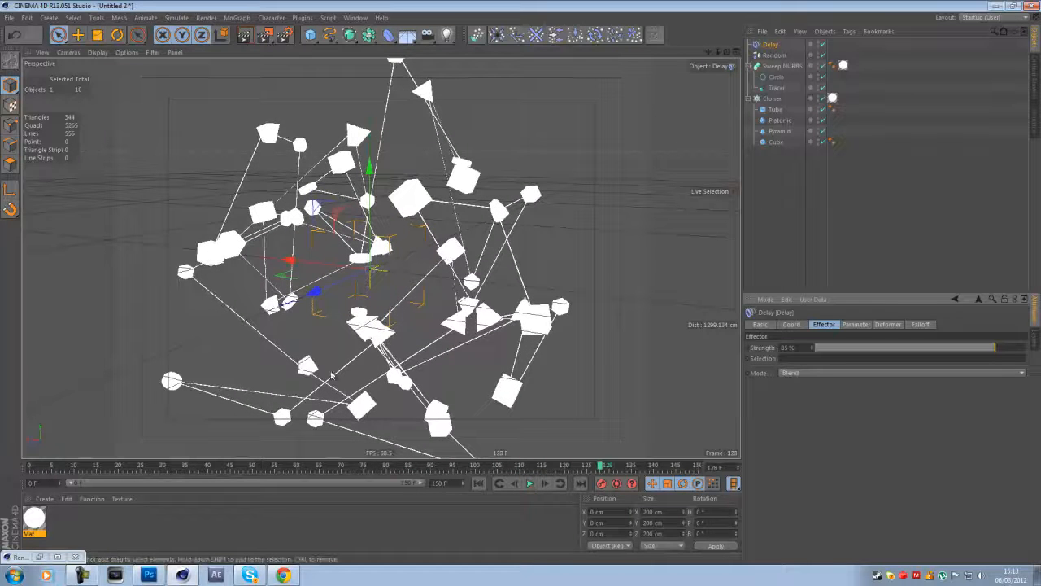
pyautogui.moveTo(601, 466); pyautogui.dragTo(519, 468)
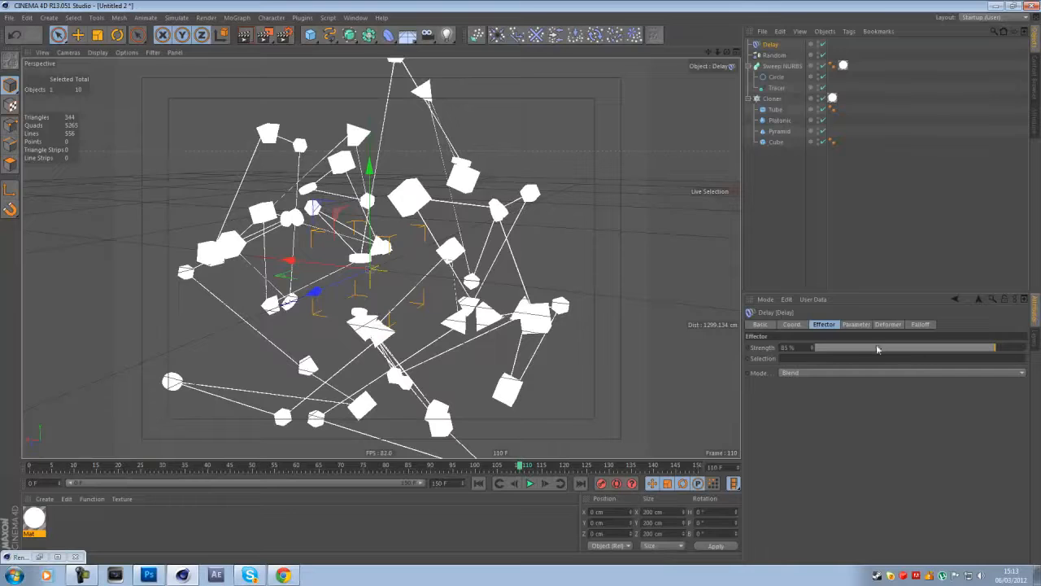
# Switch the Delay effector to Spring mode with 90% strength and play the animation from frame 0
pyautogui.click(812, 373)
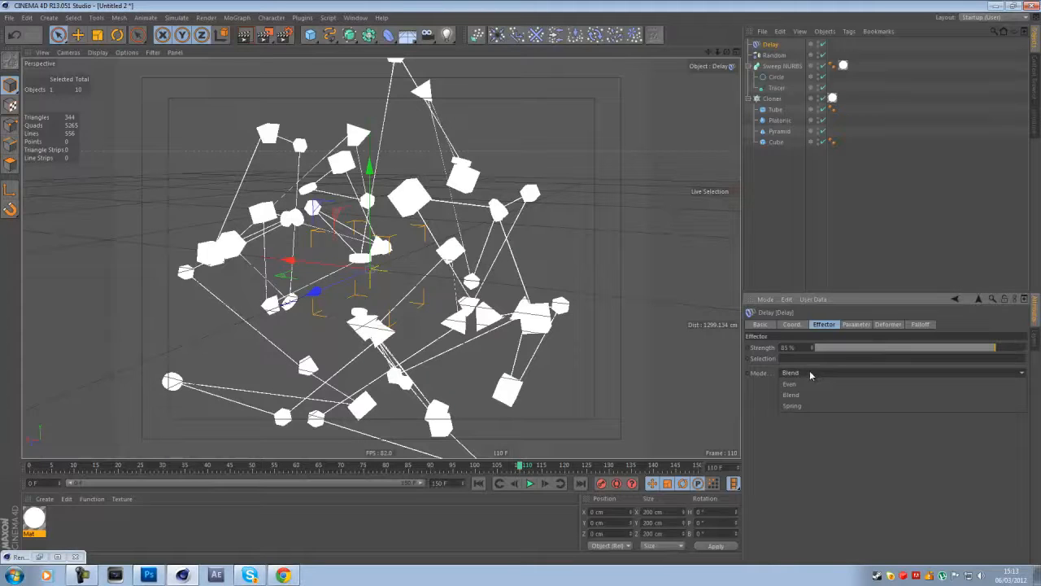
pyautogui.click(799, 405)
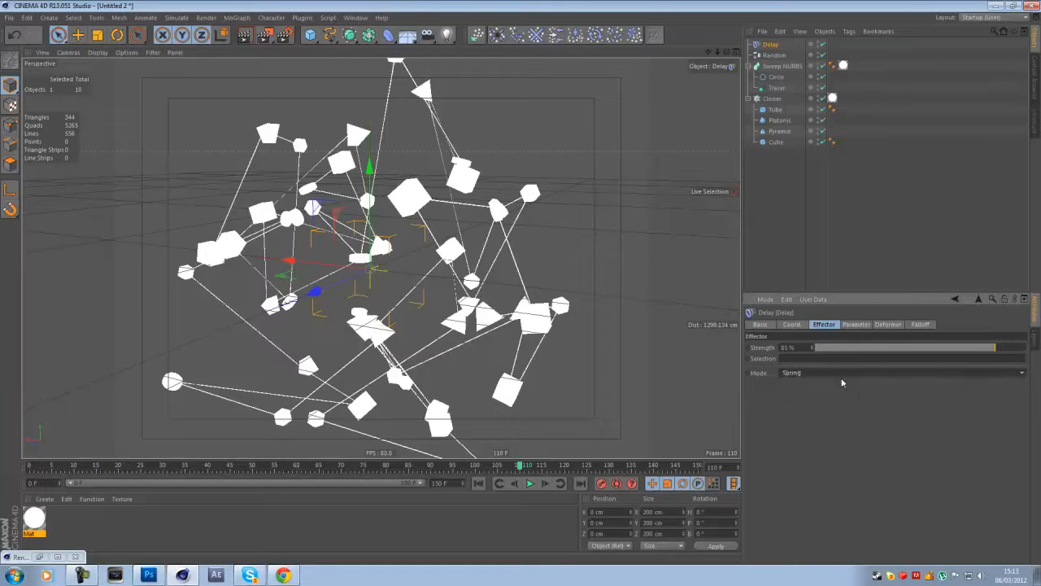
pyautogui.click(788, 347)
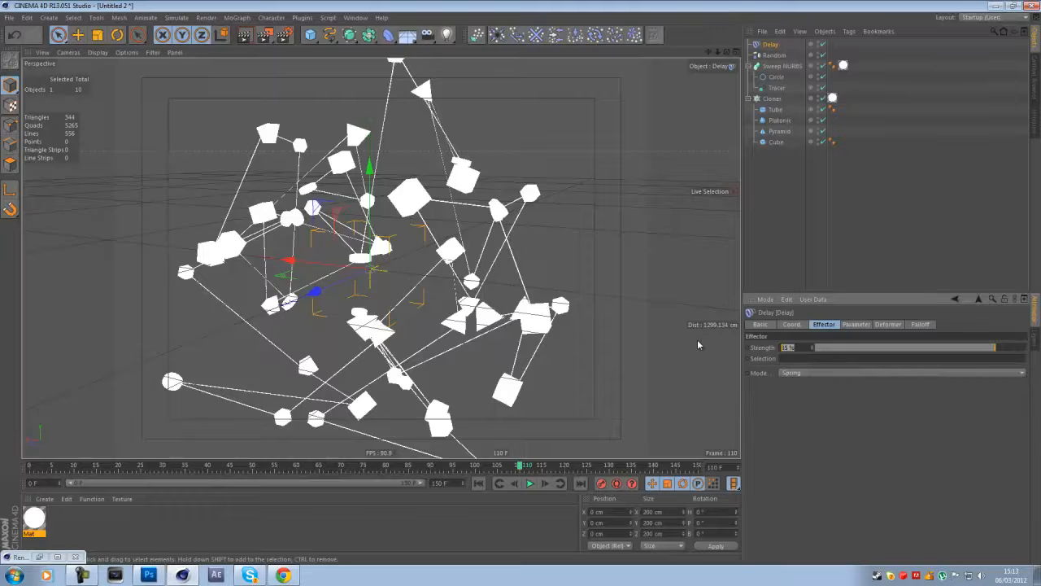
pyautogui.write('90')
pyautogui.press('Return')
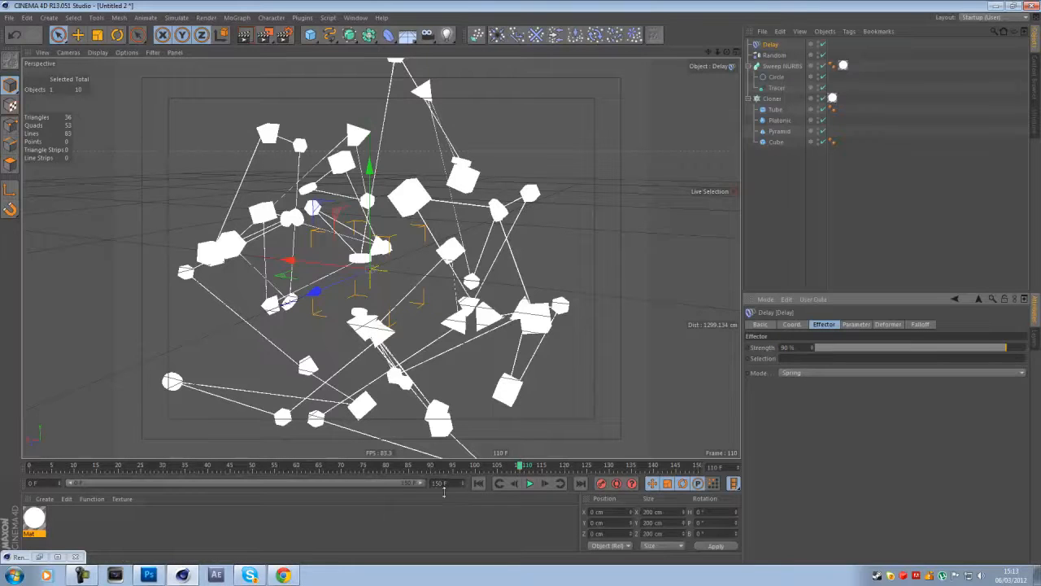
pyautogui.click(478, 483)
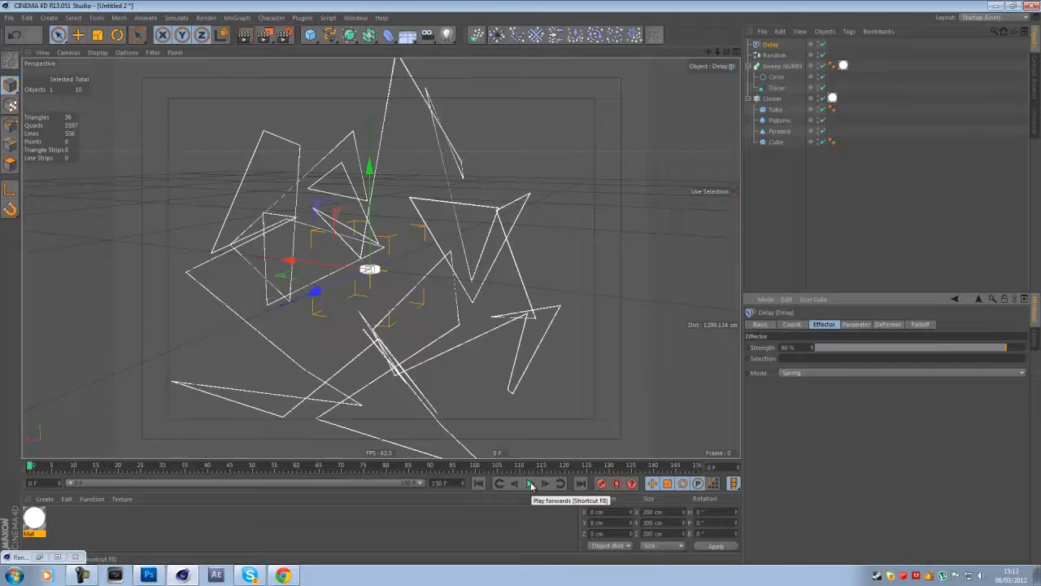
pyautogui.click(530, 484)
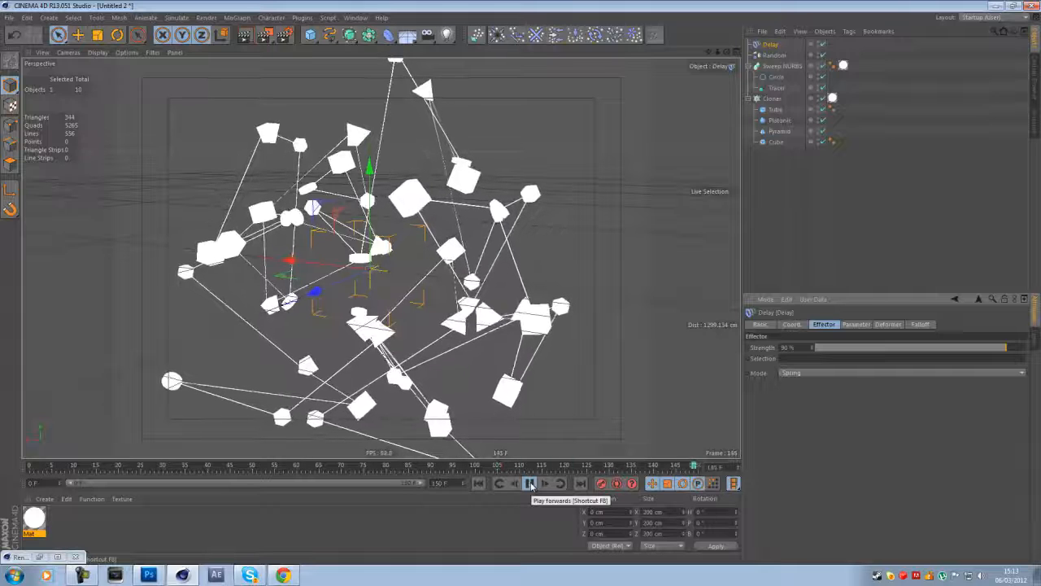
# Set the Delay effector's strength to 75% and play the animation from frame 0 to check the spring motion
pyautogui.click(804, 350)
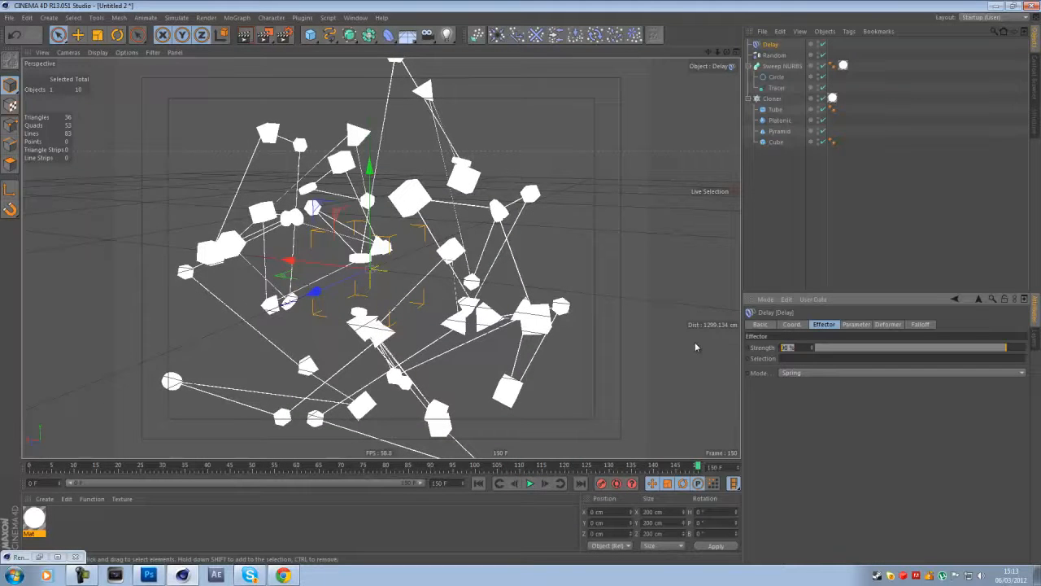
pyautogui.write('75')
pyautogui.press('Return')
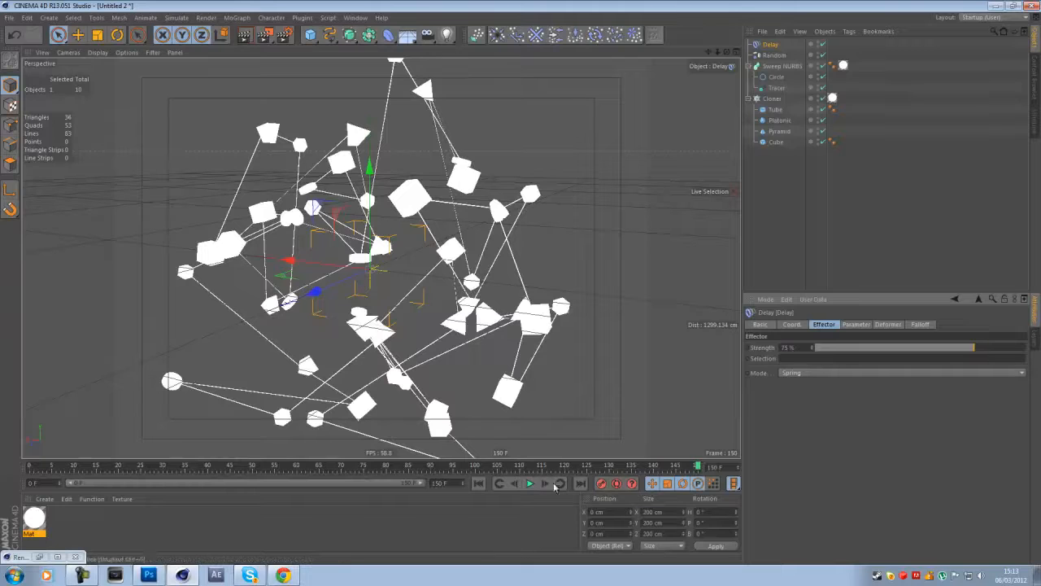
pyautogui.click(478, 484)
pyautogui.click(529, 483)
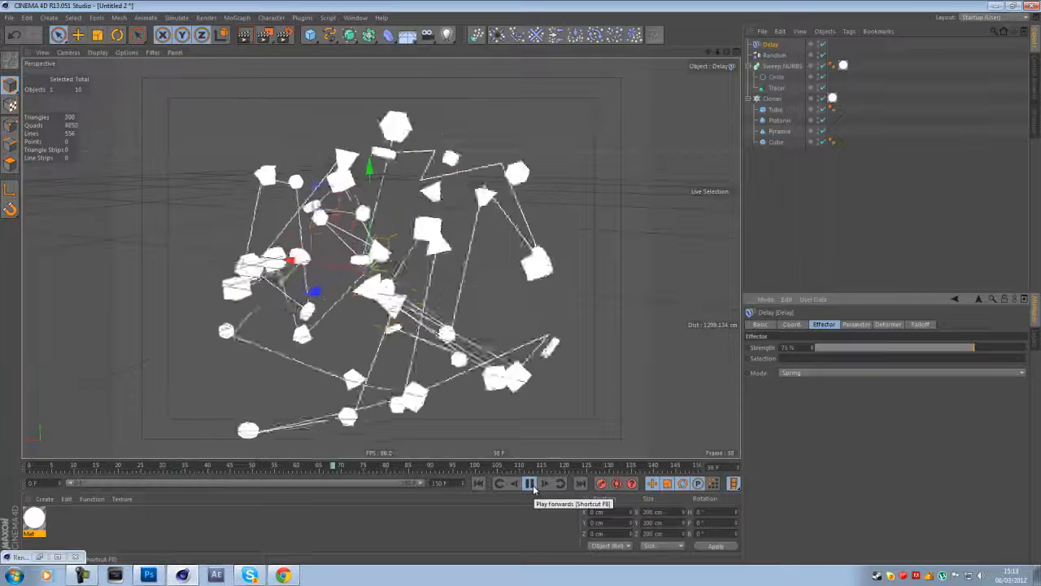
pyautogui.click(529, 483)
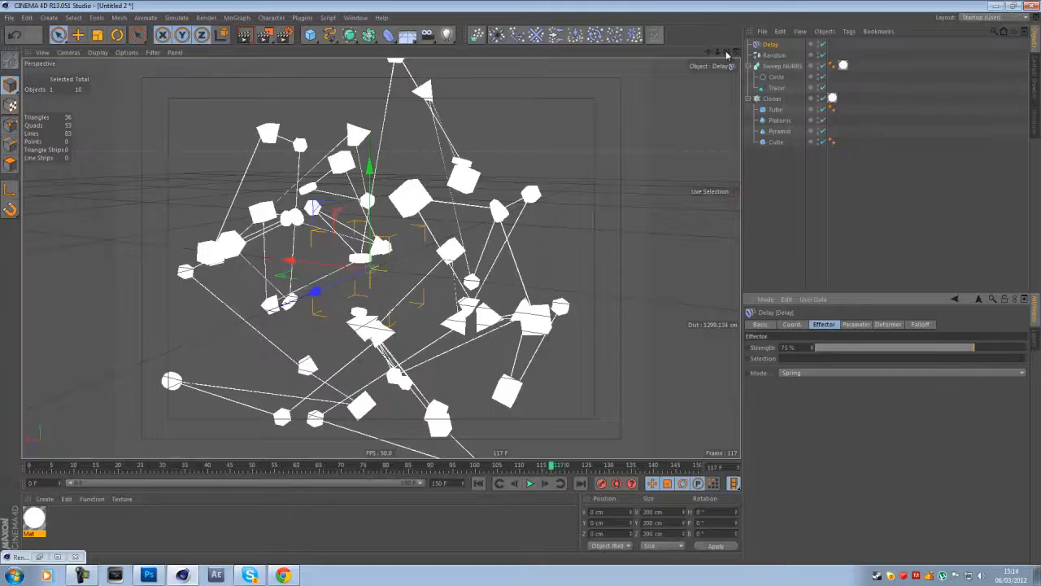
# Inspect the scattered clones and their connecting lines at different zoom levels and view positions
pyautogui.moveTo(726, 53); pyautogui.dragTo(523, 287)
pyautogui.scroll(-10, 522, 287)
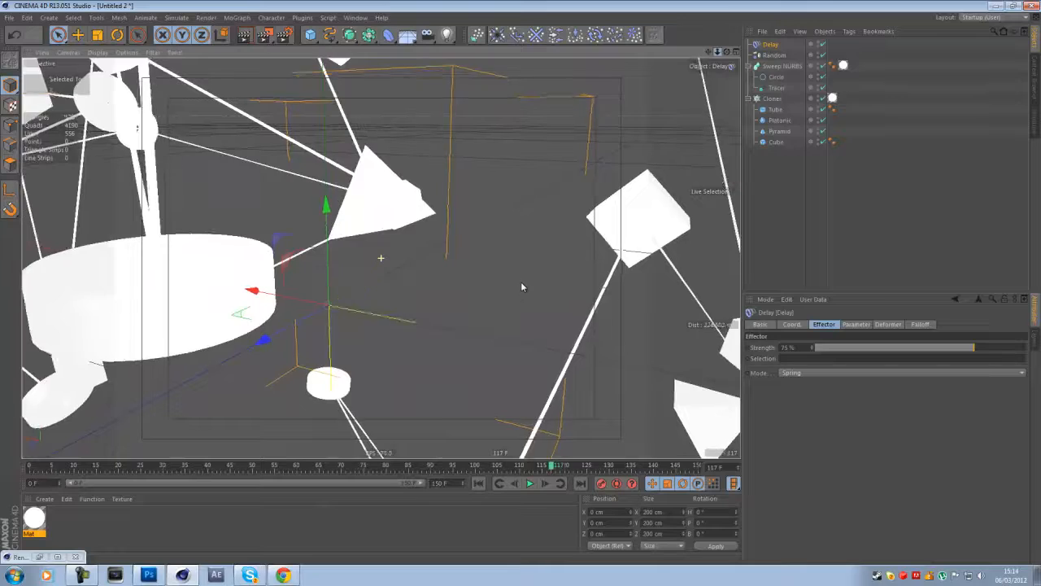
pyautogui.scroll(-5, 521, 286)
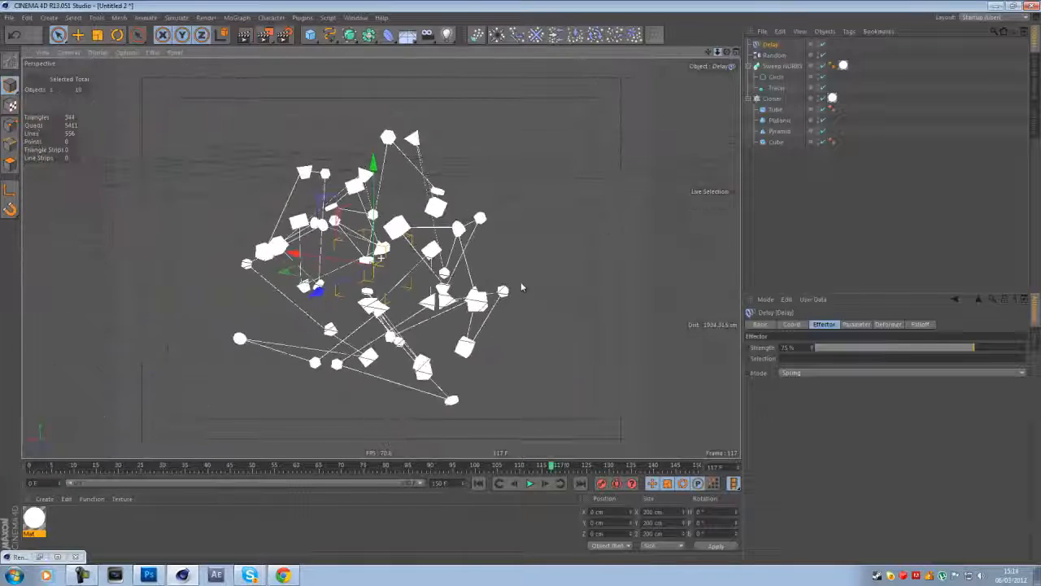
pyautogui.scroll(8, 521, 281)
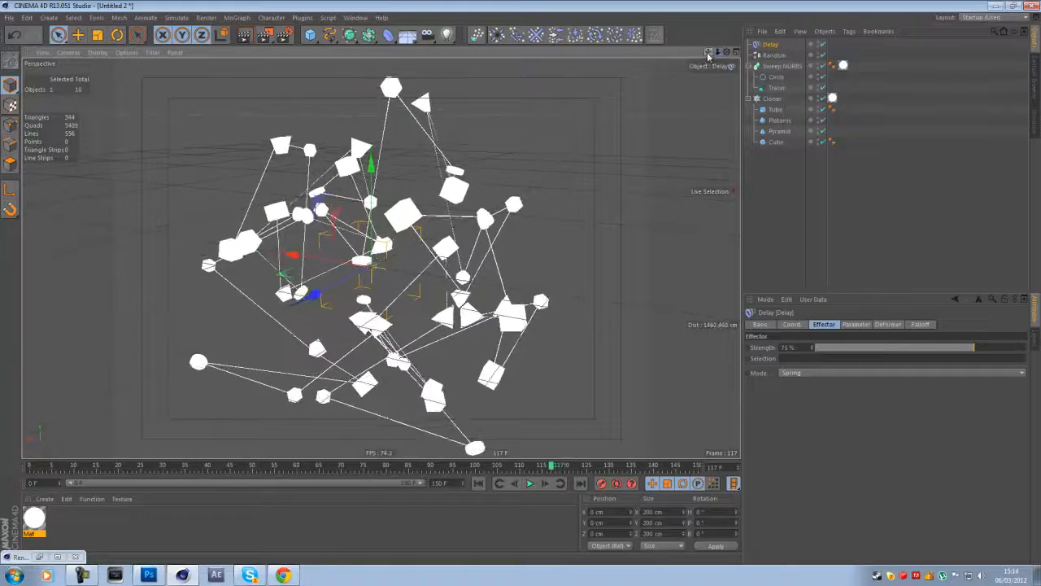
pyautogui.moveTo(708, 54); pyautogui.dragTo(760, 53)
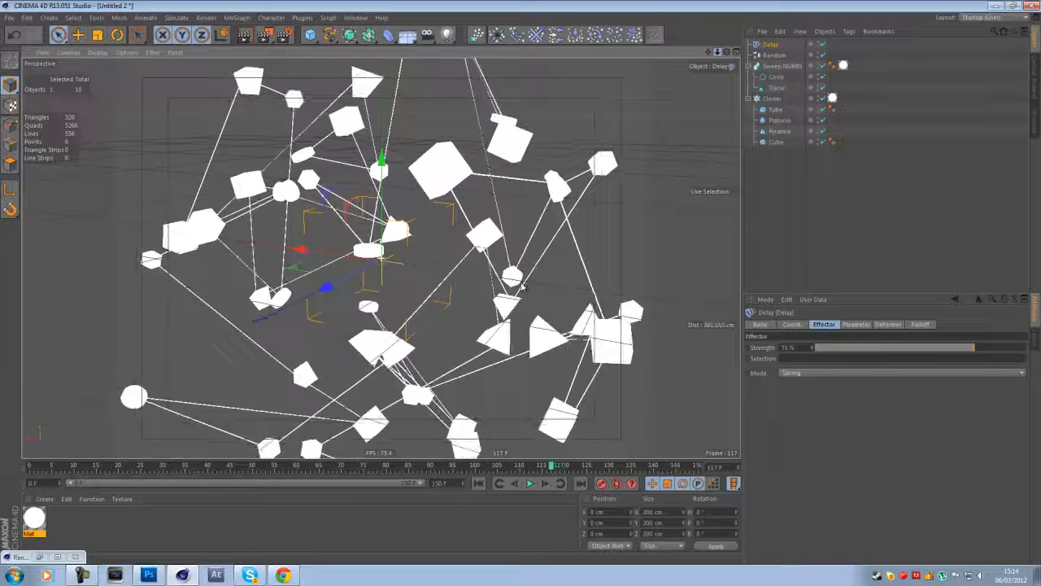